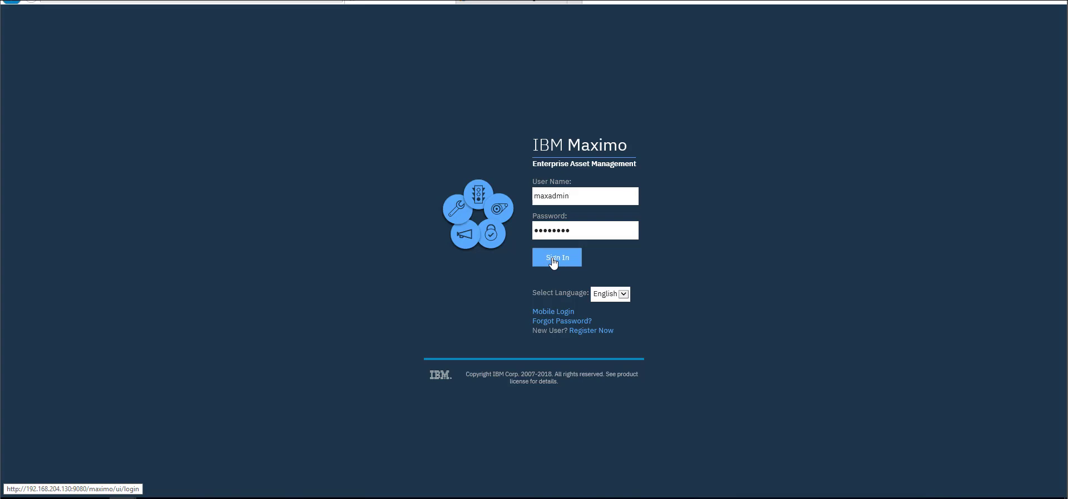
Sign in to Maximo as the administrator to reach the Administration Start Center
click(553, 263)
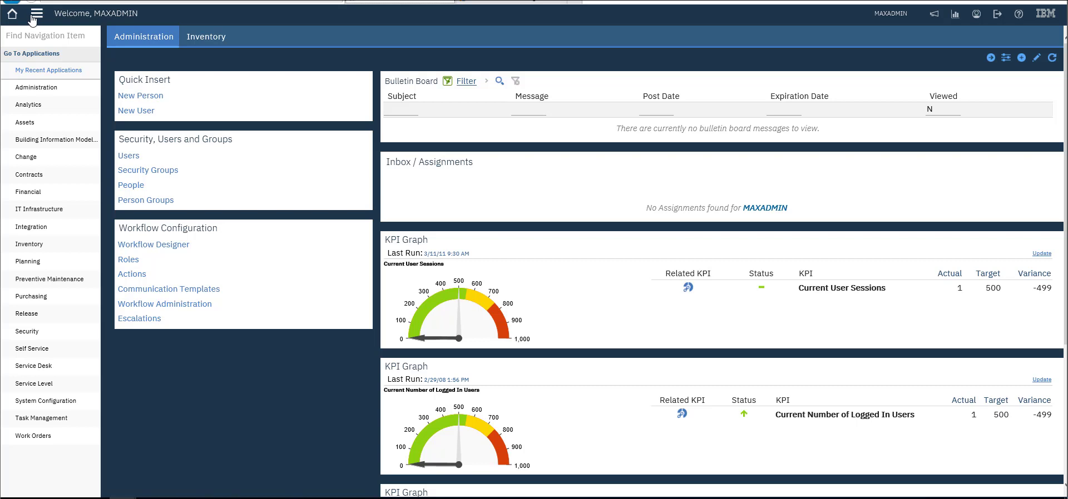
In Security Groups, list all 56 existing groups and start a blank new group
mouse_move(56, 332)
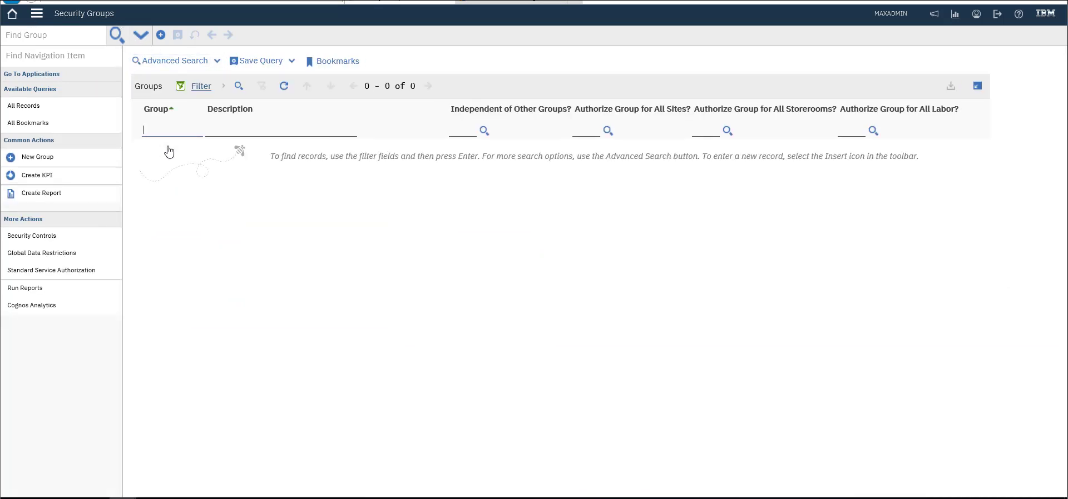
key(Return)
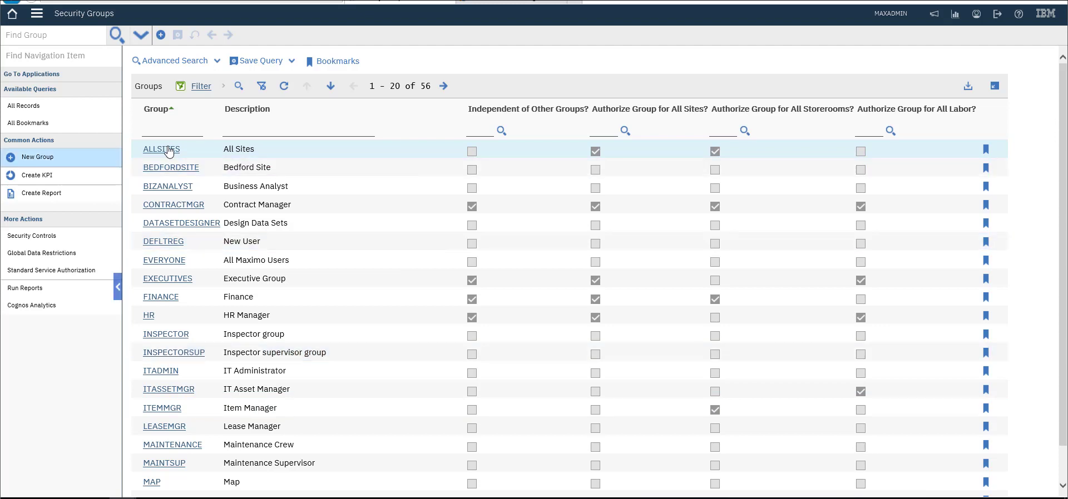
click(168, 151)
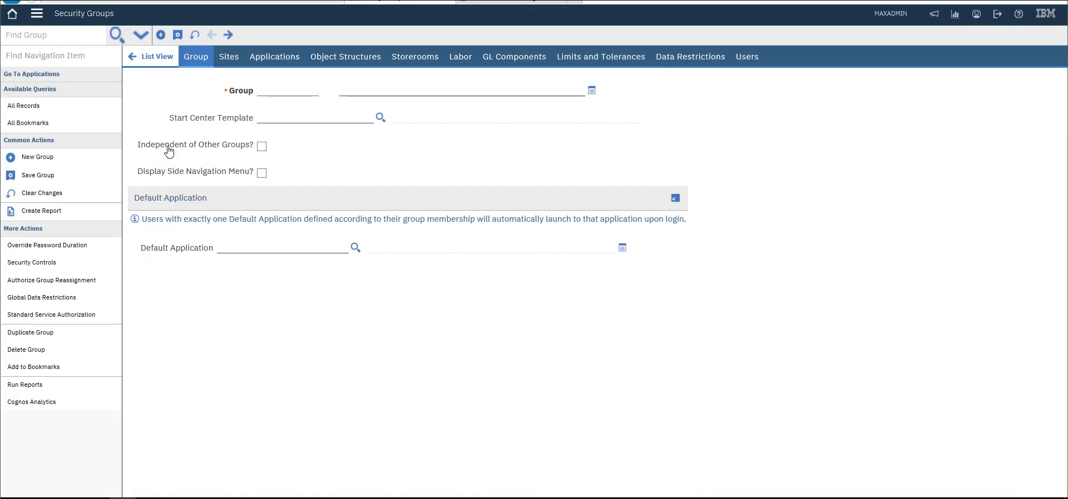
Name the group TestUsers, describe it as 'Test Users Group', and open the Start Center template list
text(Test)
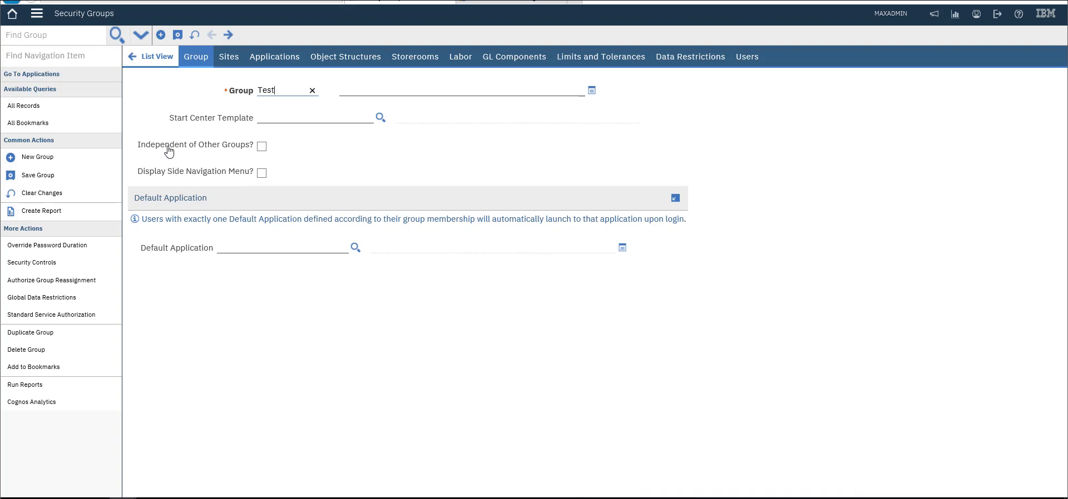
text(Users)
key(Tab)
text(Test Users)
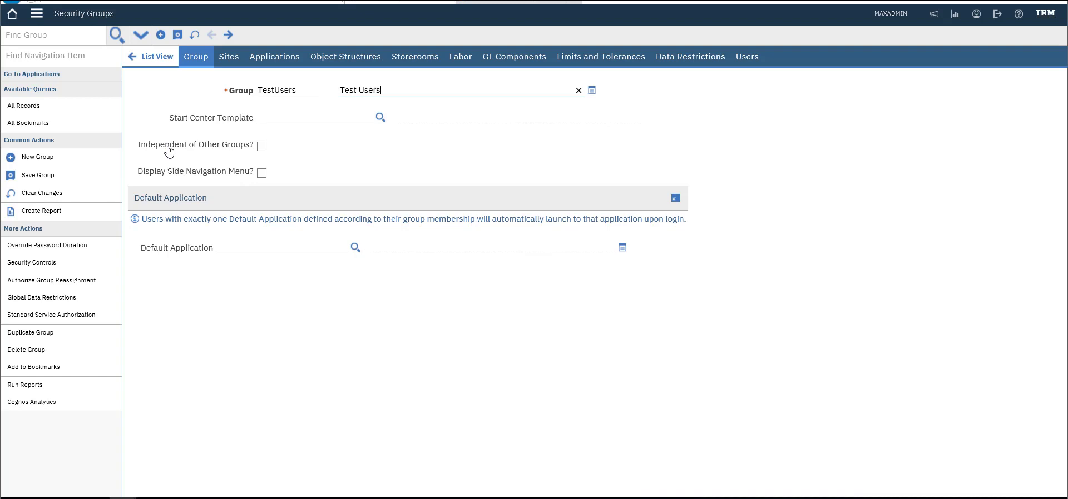
text( Group)
key(Tab)
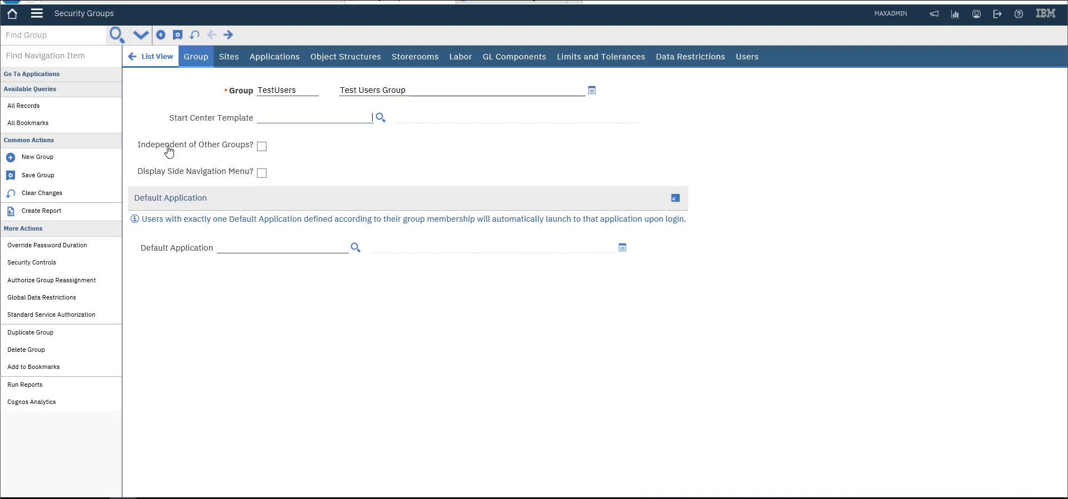
key(Tab)
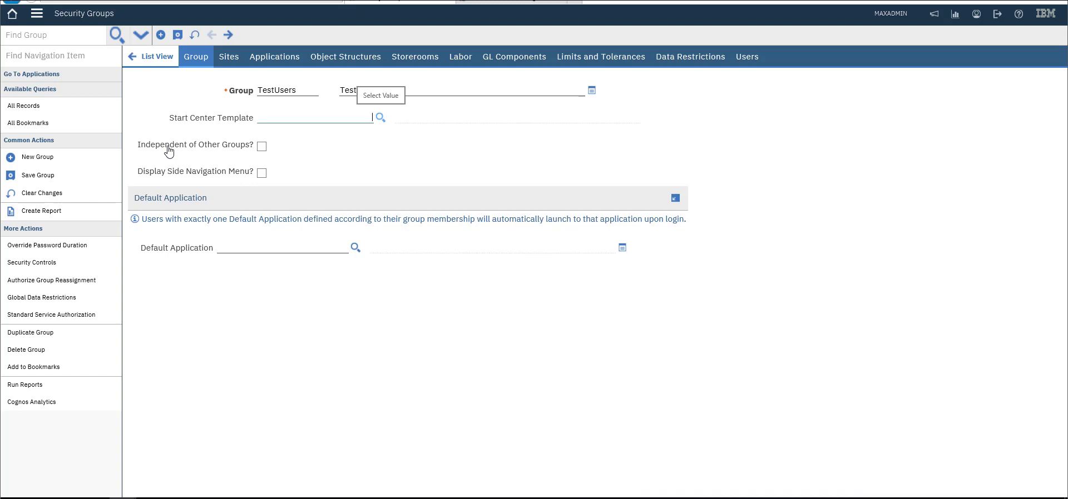
key(Return)
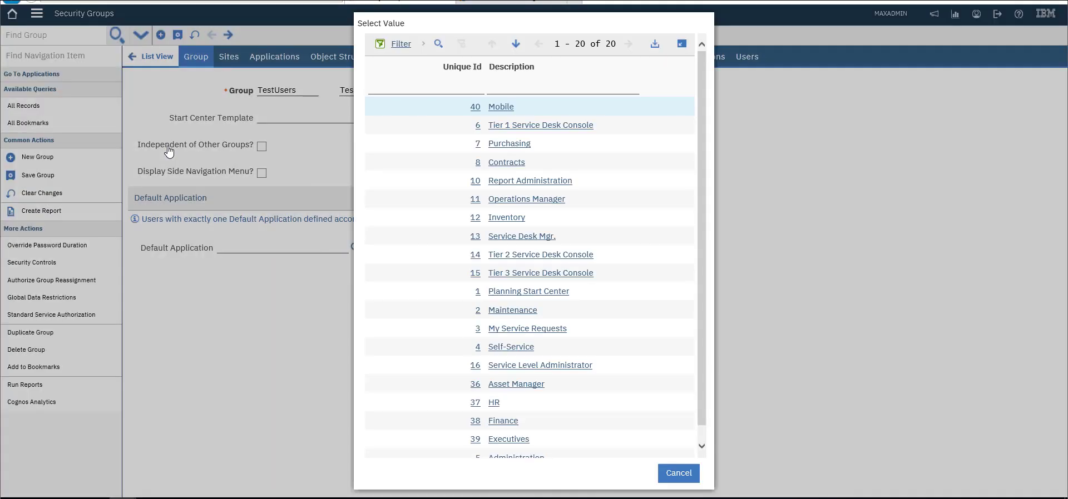
Choose Start Center template 36, Asset Manager, from the value list
key(Tab)
key(Tab)
key(Tab)
key(Tab)
key(Tab)
key(Tab)
key(Tab)
key(Tab)
key(Tab)
key(Tab)
key(Tab)
key(Tab)
key(Tab)
key(Tab)
key(Tab)
key(Tab)
key(Tab)
key(Tab)
key(Tab)
key(Tab)
key(Tab)
key(Tab)
key(Tab)
key(Tab)
key(Tab)
key(Tab)
key(Tab)
key(Tab)
key(Tab)
key(Tab)
key(Tab)
key(Tab)
key(Tab)
key(Tab)
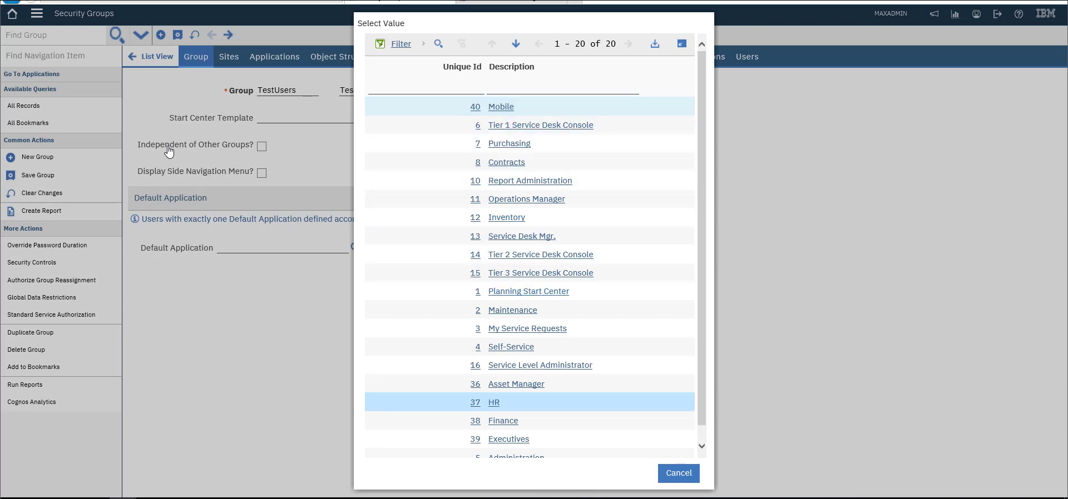
key(shift+Tab)
key(shift+Tab)
key(shift+Tab)
key(shift+Tab)
key(shift+Tab)
key(shift+Tab)
key(shift+Tab)
key(shift+Tab)
key(shift+Tab)
key(shift+Tab)
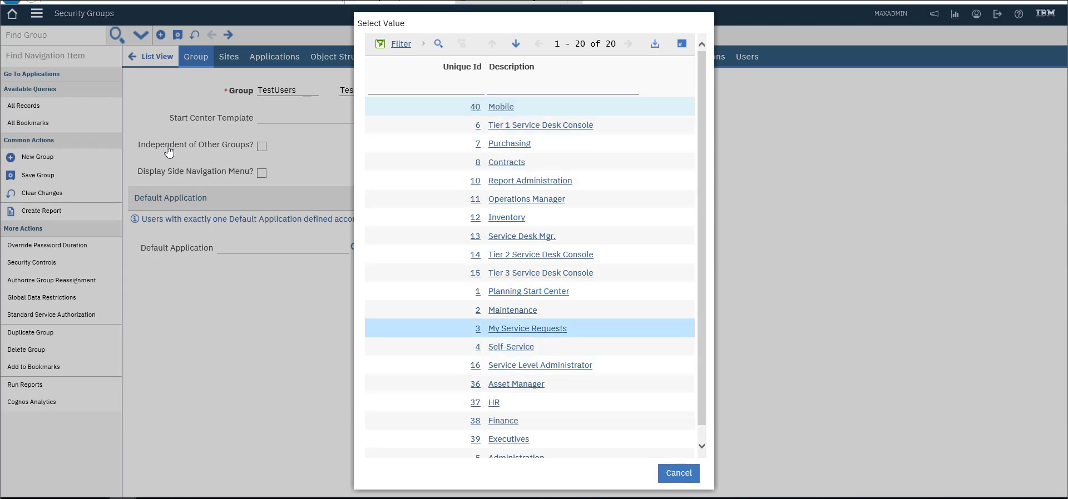
key(shift+Tab)
key(shift+Tab)
key(Tab)
key(Tab)
key(Tab)
key(Tab)
key(Tab)
key(Tab)
key(Tab)
key(Tab)
key(Tab)
key(Tab)
key(shift+Tab)
key(shift+Tab)
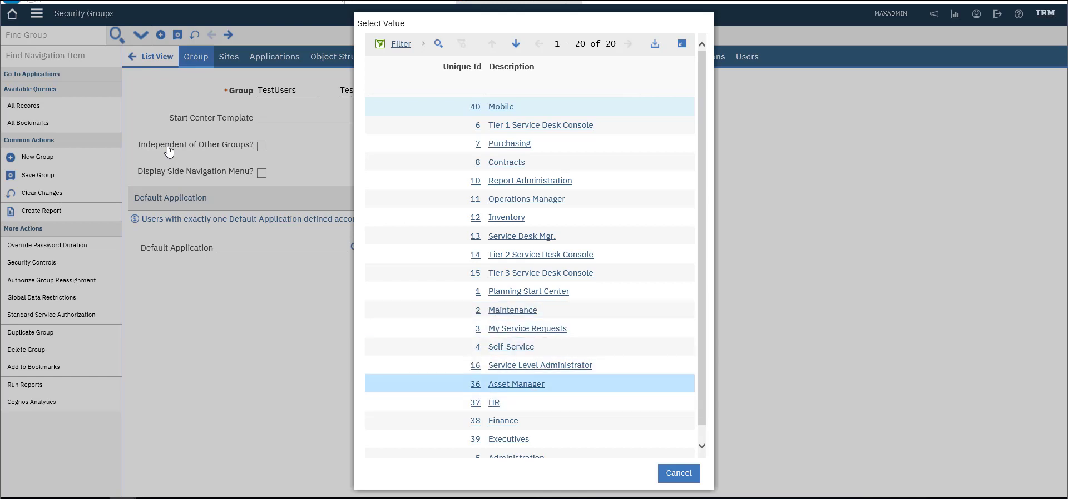
key(shift+Tab)
key(shift+Tab)
key(shift+Tab)
key(shift+Tab)
key(Tab)
key(Tab)
key(Tab)
key(Tab)
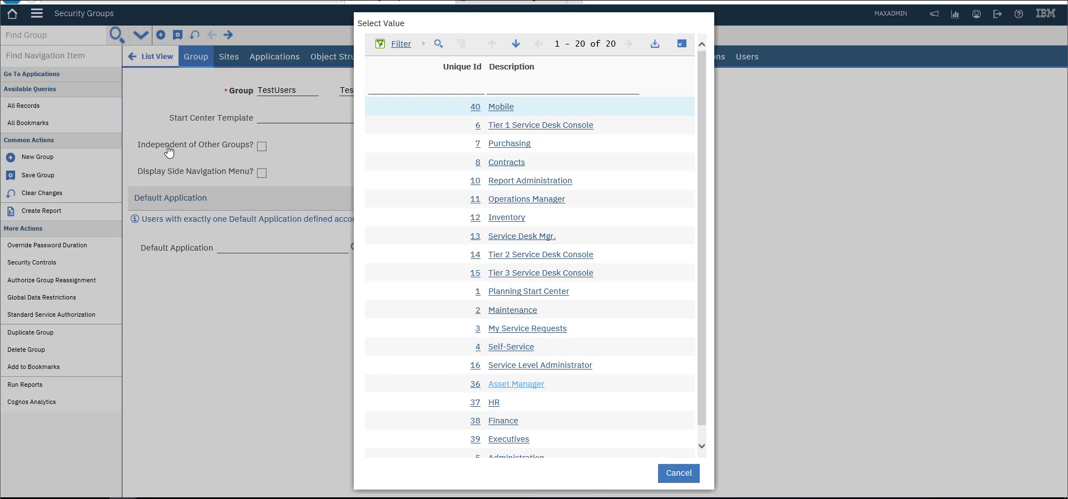
key(Return)
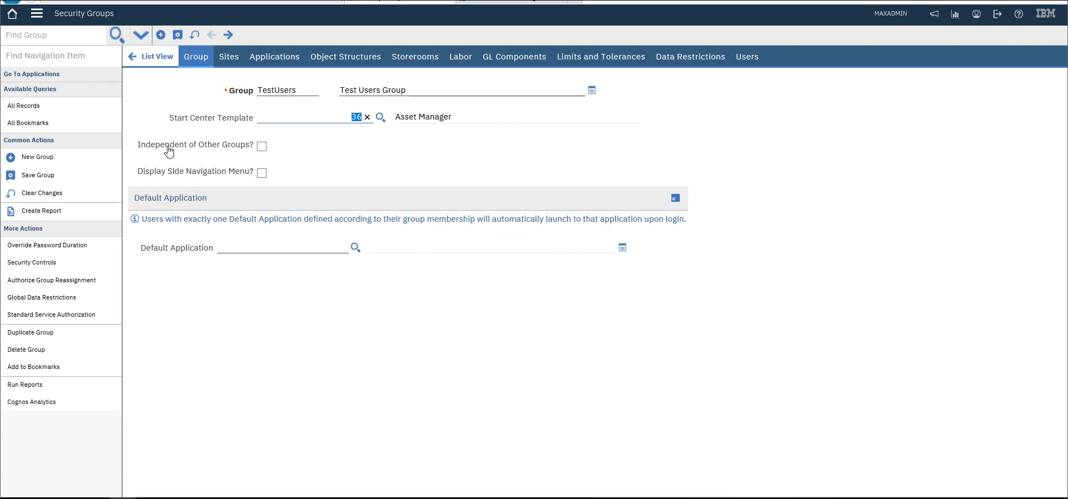
Check Independent of Other Groups? and Display Side Navigation Menu? for TestUsers
click(170, 151)
key(space)
key(Tab)
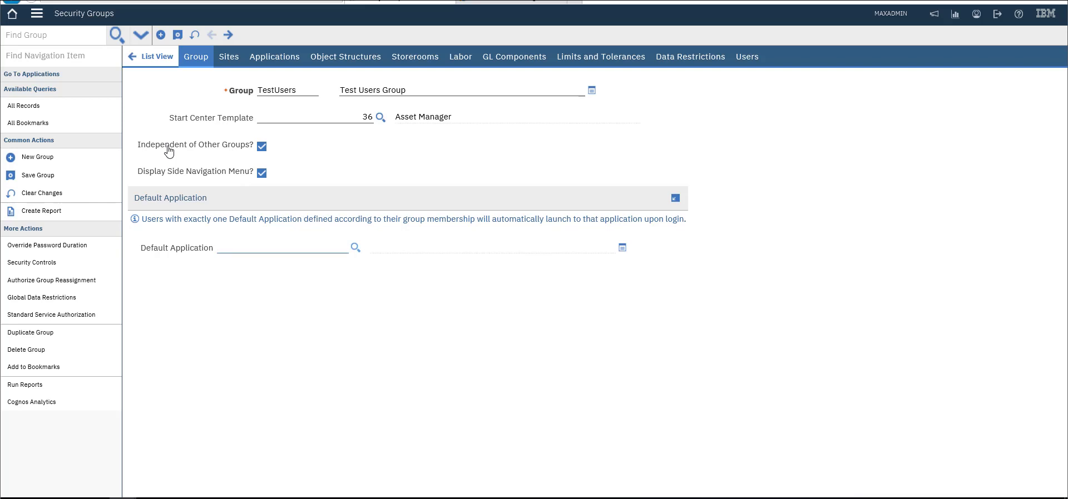
click(169, 152)
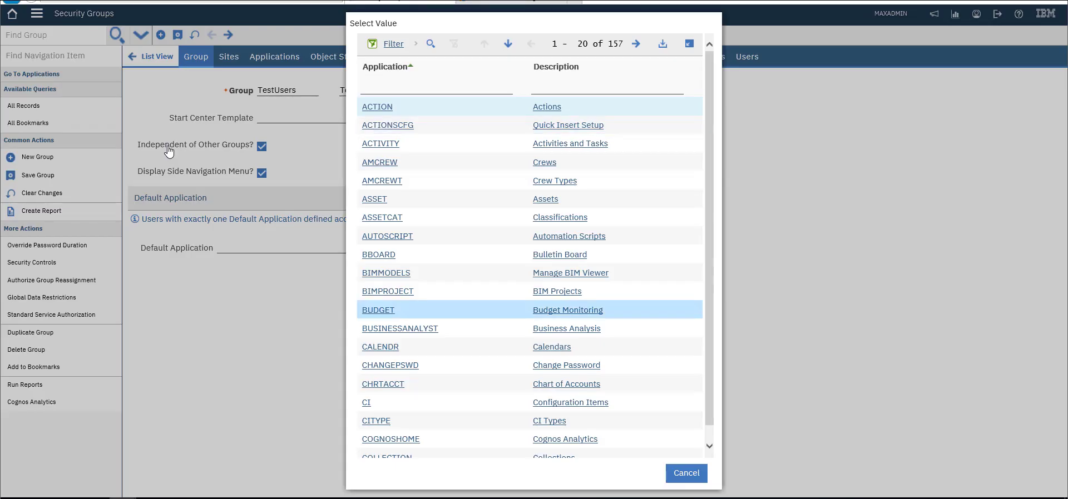
Filter applications by 'serv' and set SELFSERVICE (Service Requests) as the default application
text(servi)
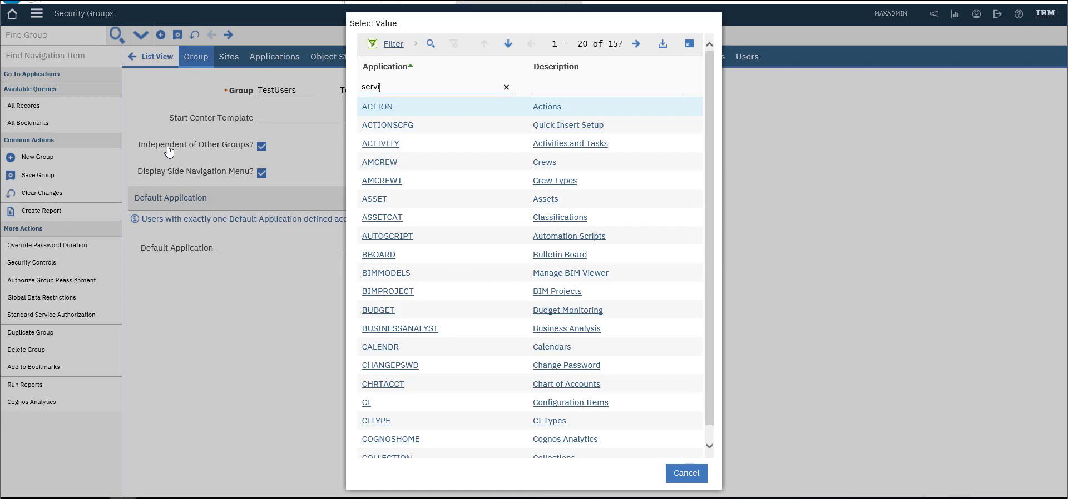
key(Return)
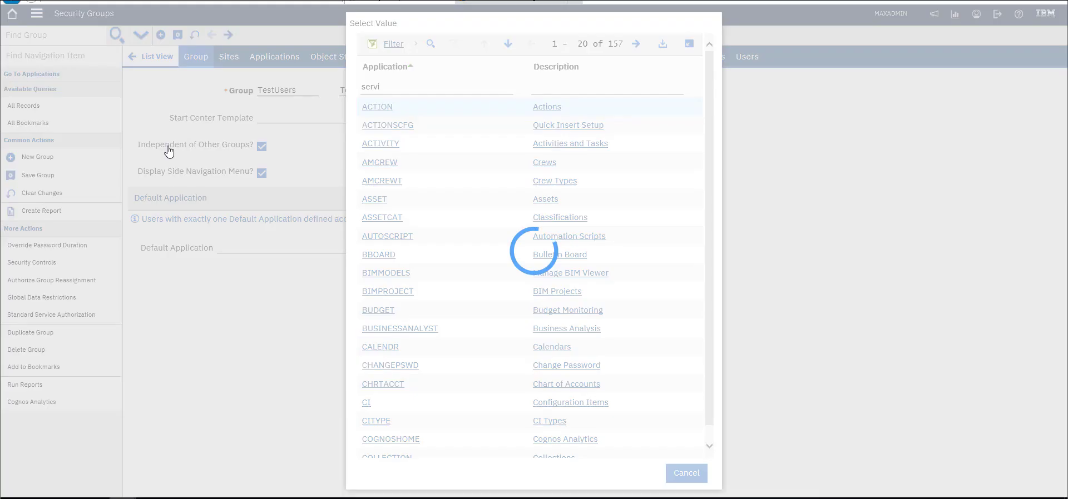
key(Tab)
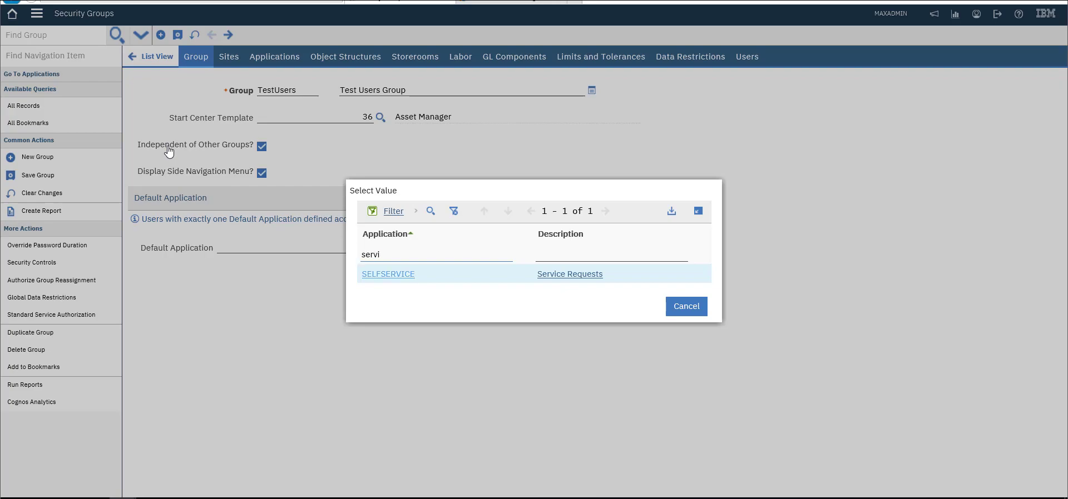
key(Return)
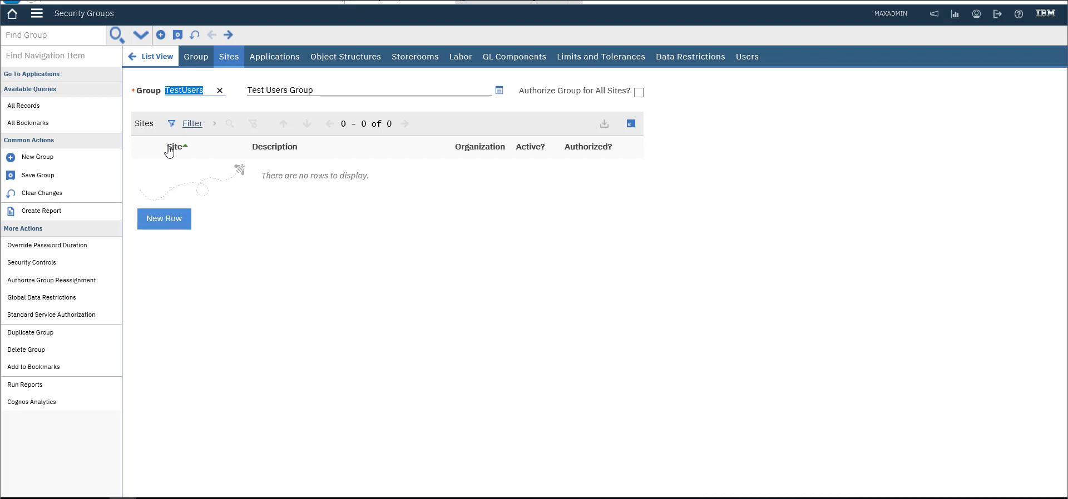
Add a new site row authorizing TestUsers for the BEDFORD site
key(Return)
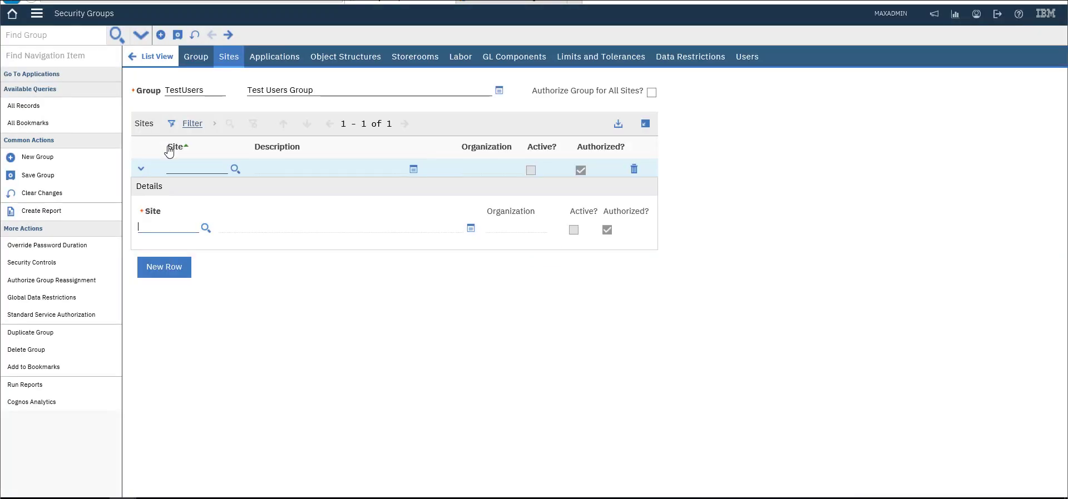
text(d)
key(BackSpace)
text(bedf)
key(Tab)
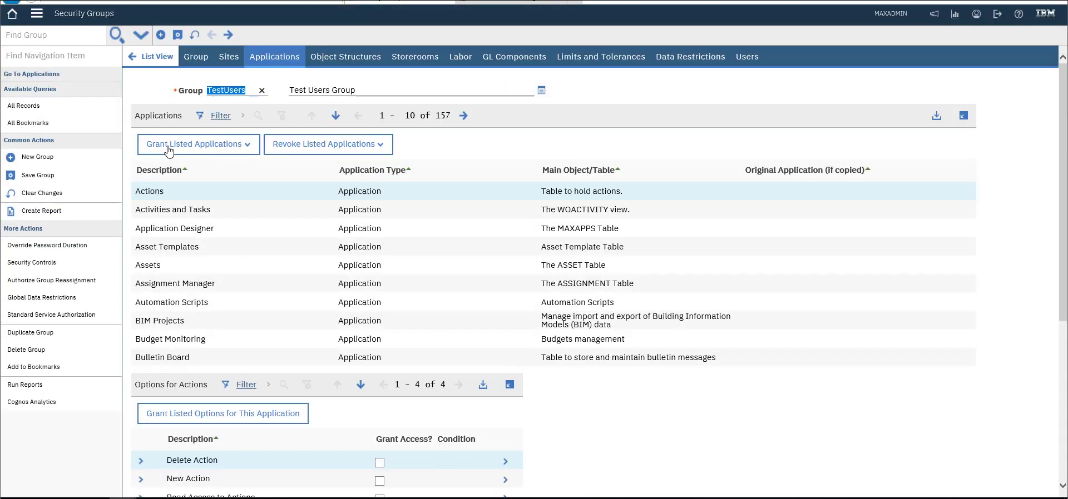
On the Applications tab, filter descriptions by 'sr' and dismiss the save-first warning
click(170, 145)
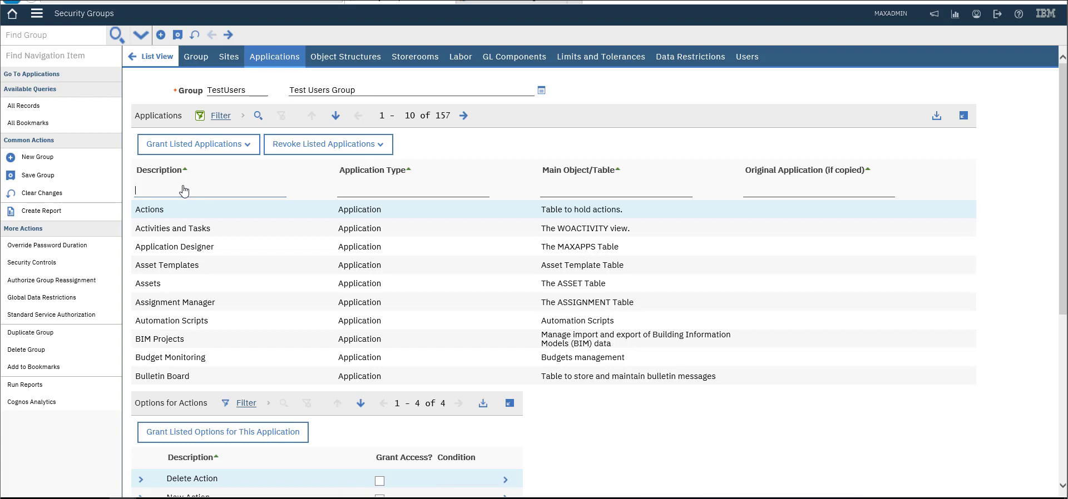
text(se)
key(BackSpace)
text(r)
key(Return)
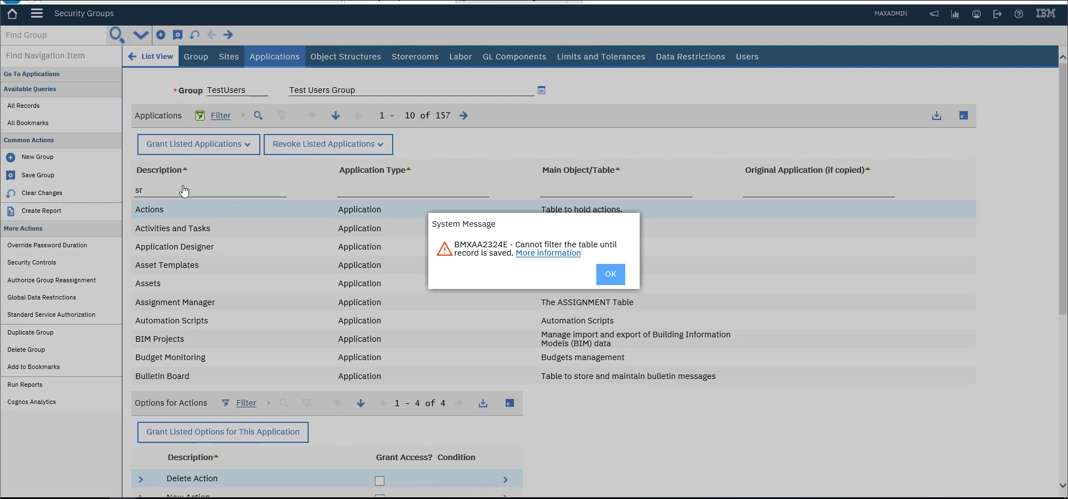
key(Return)
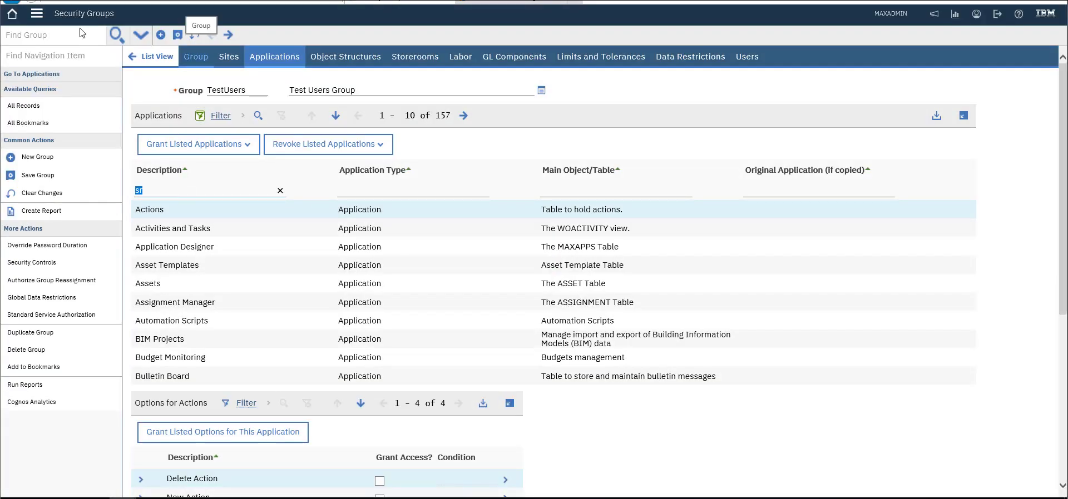
Save TestUsers, then filter applications by 'serv' and select Service Requests
click(178, 35)
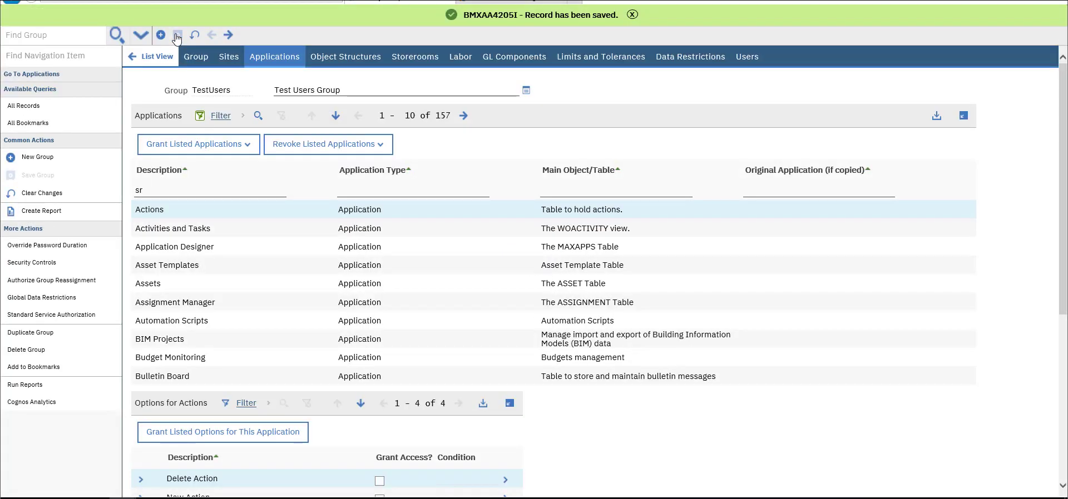
click(146, 190)
text(sr)
key(Return)
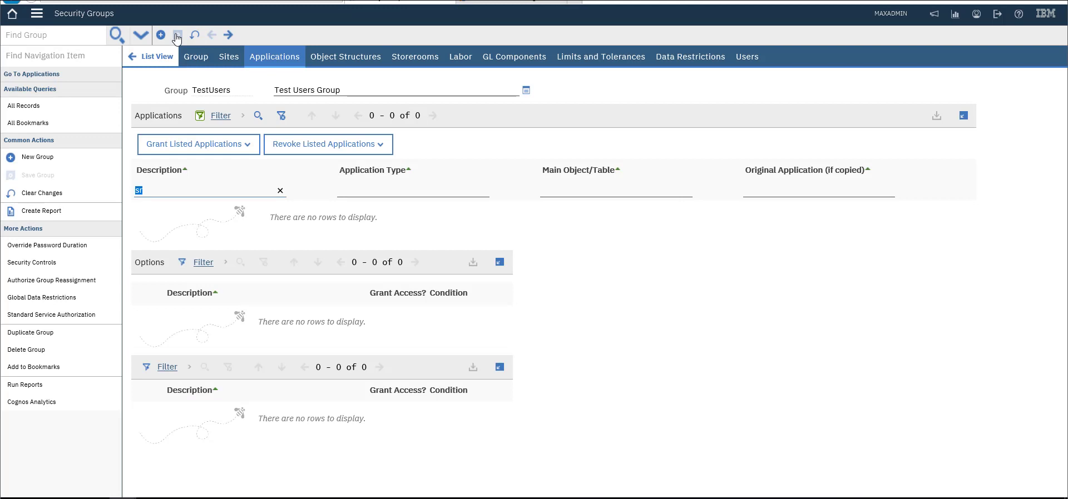
text(serv)
key(Return)
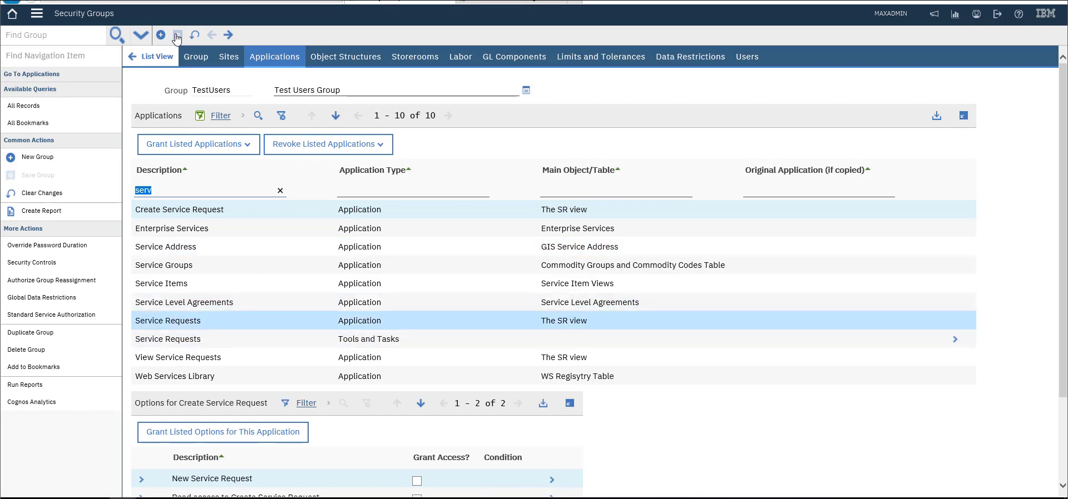
key(Return)
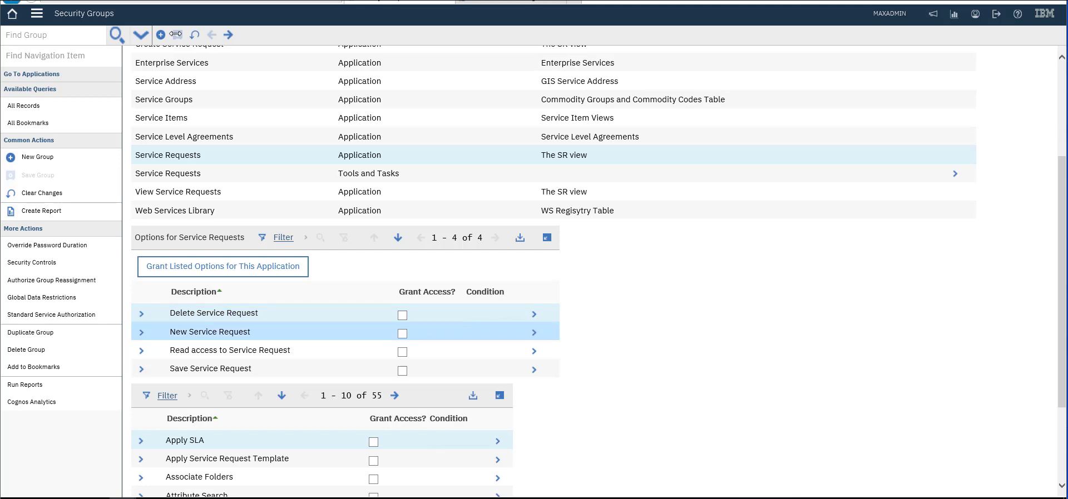
Grant the New Service Request and Read access options for Service Requests and save the group
click(210, 332)
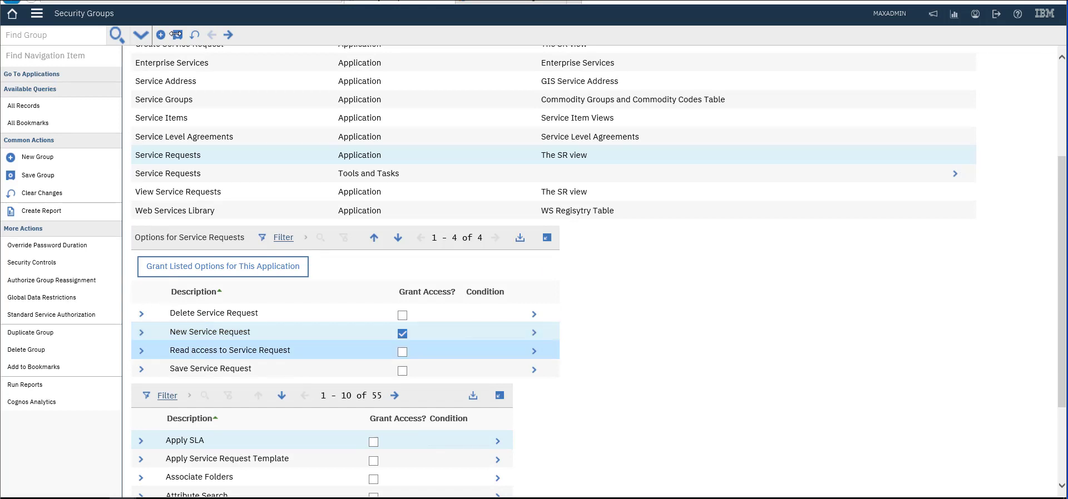
key(space)
click(175, 34)
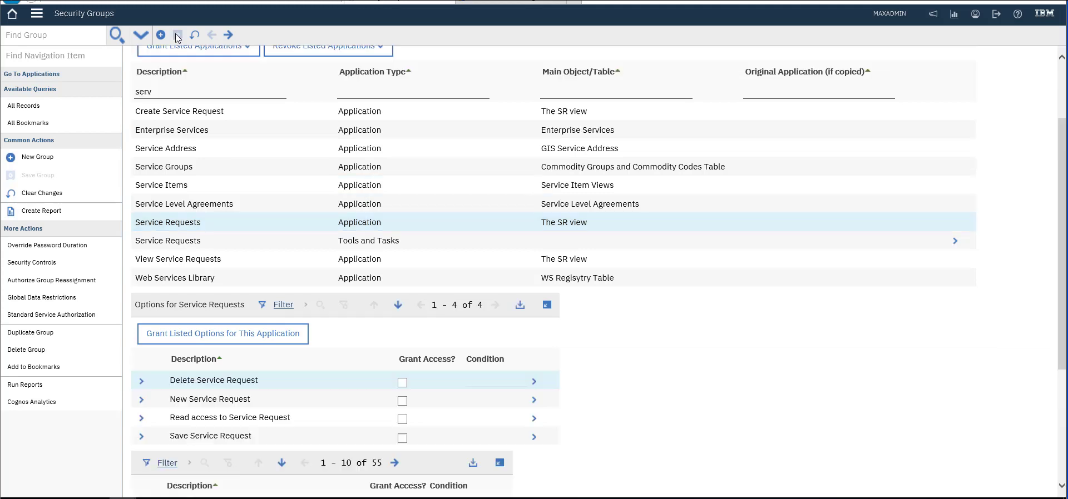
click(403, 401)
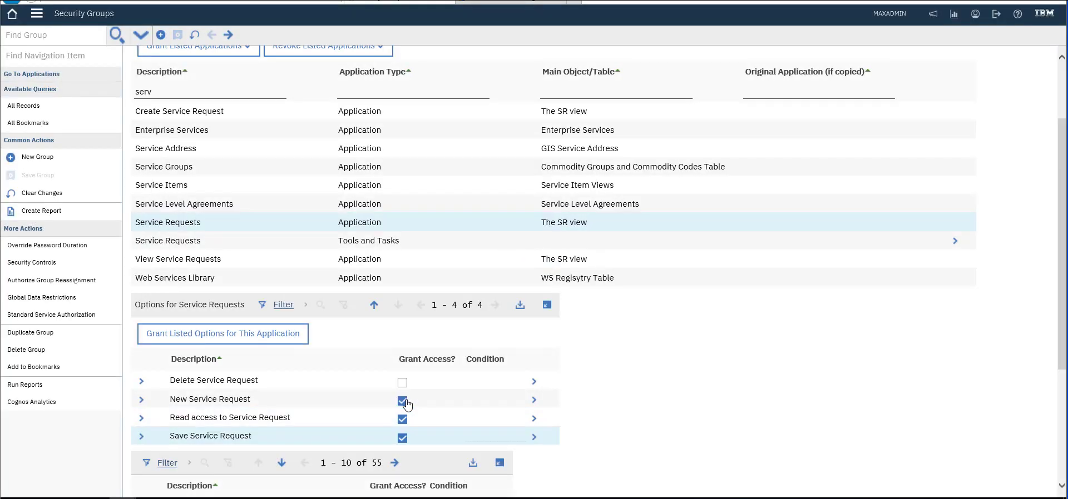
scroll(408, 404, down, 3)
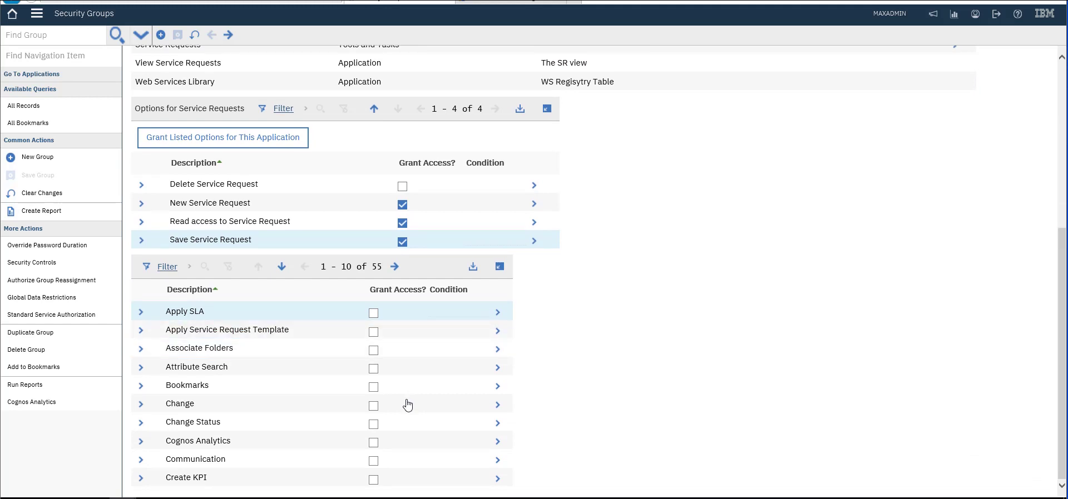
Grant the Attribute Search and Modify/Delete Work Log options for Service Requests
scroll(408, 404, up, 4)
scroll(407, 405, down, 4)
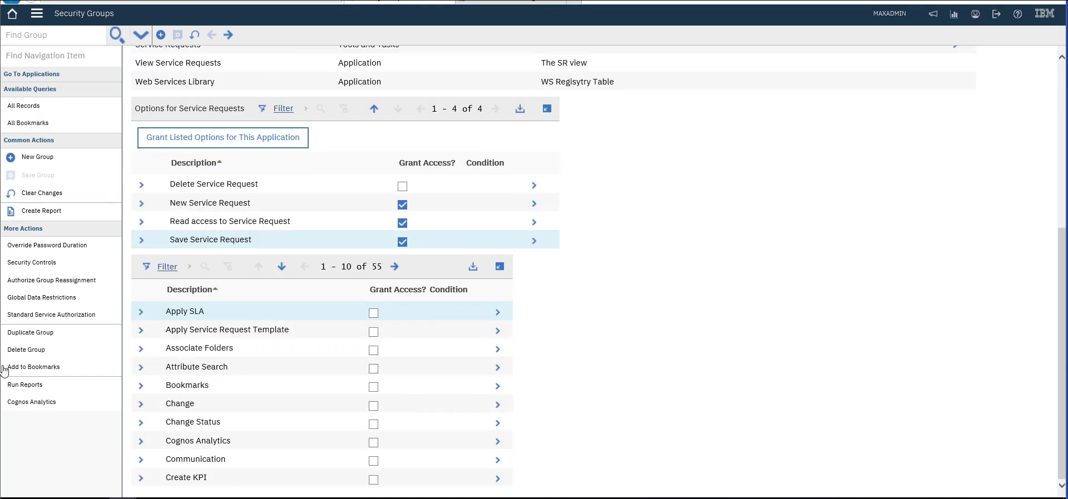
click(373, 370)
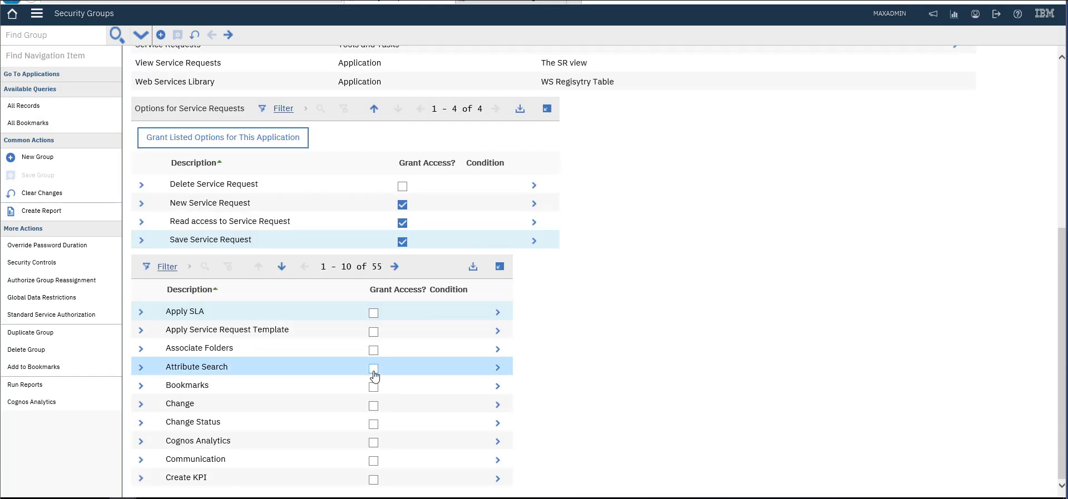
click(374, 370)
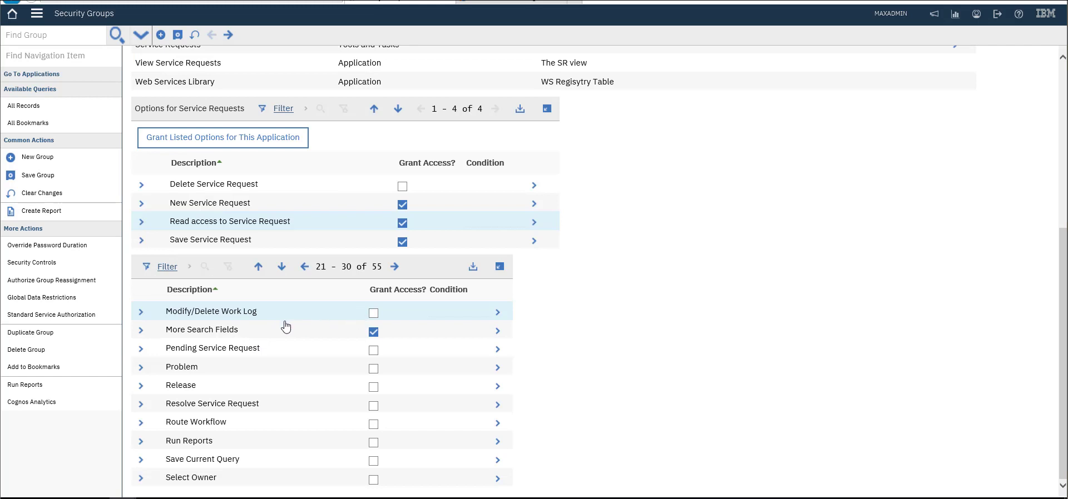
click(373, 314)
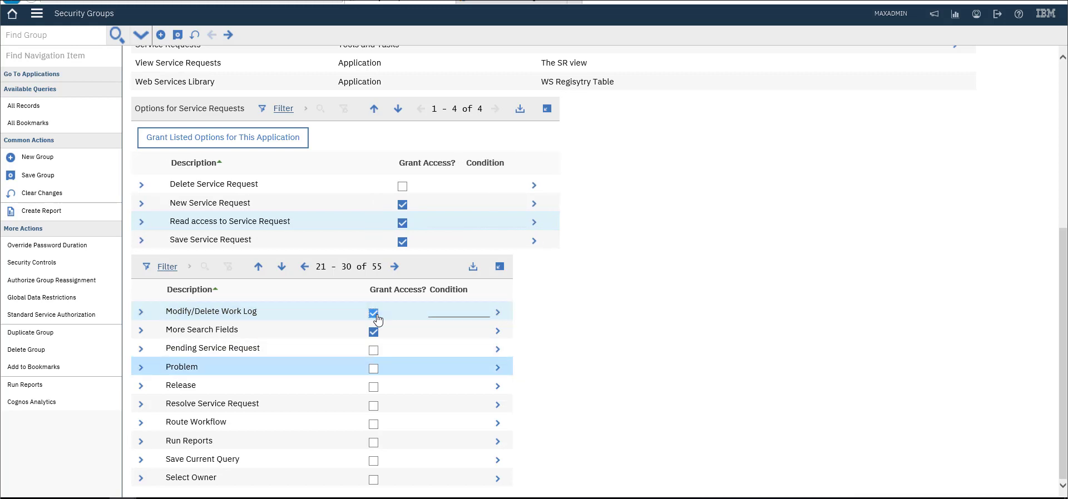
Grant Run Reports, Select Owner and Save Current Query, then save the TestUsers group
key(Down)
key(Down)
key(Down)
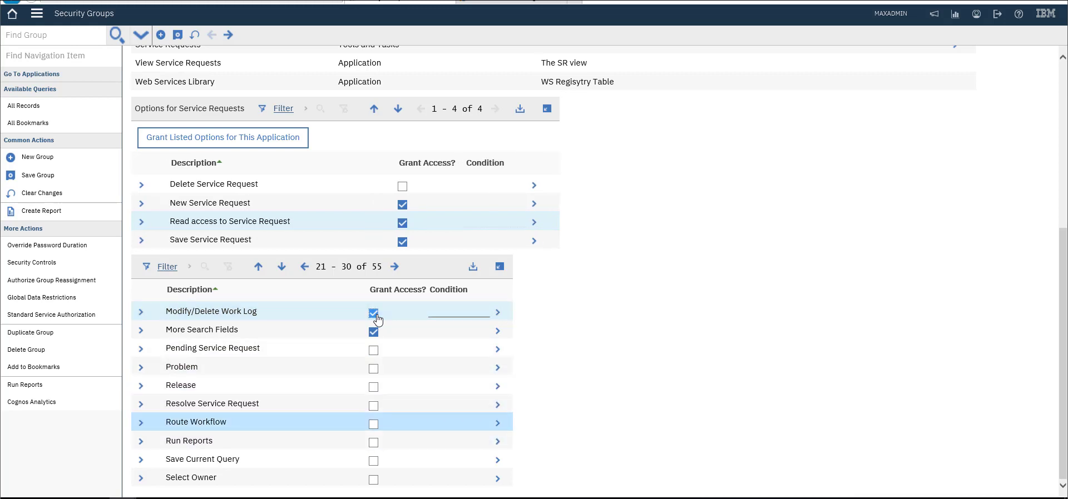
key(Down)
key(space)
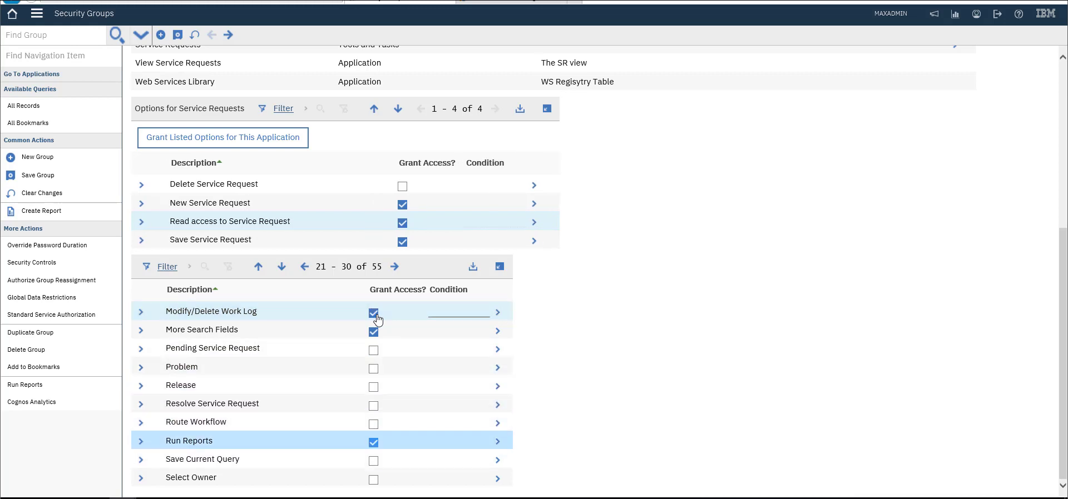
key(Down)
key(Down)
key(space)
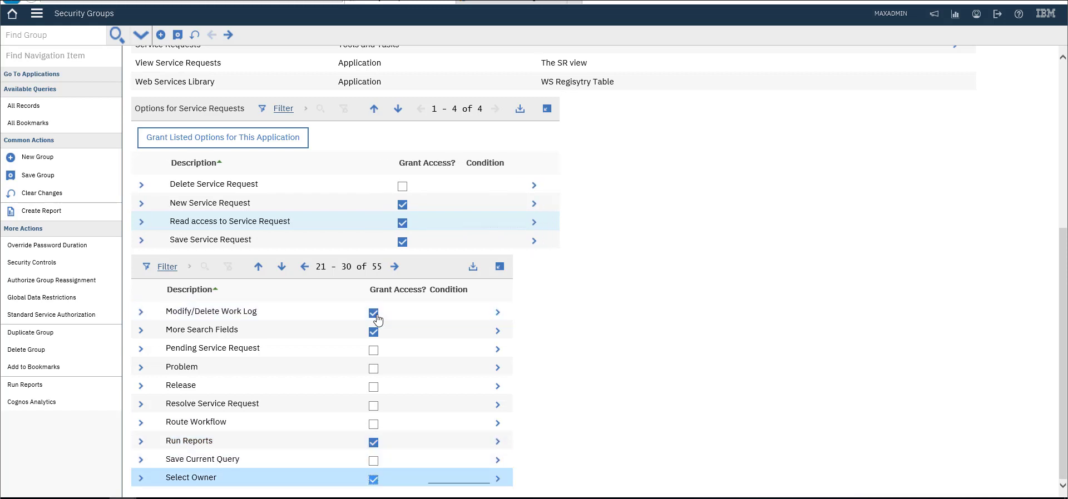
key(Up)
key(space)
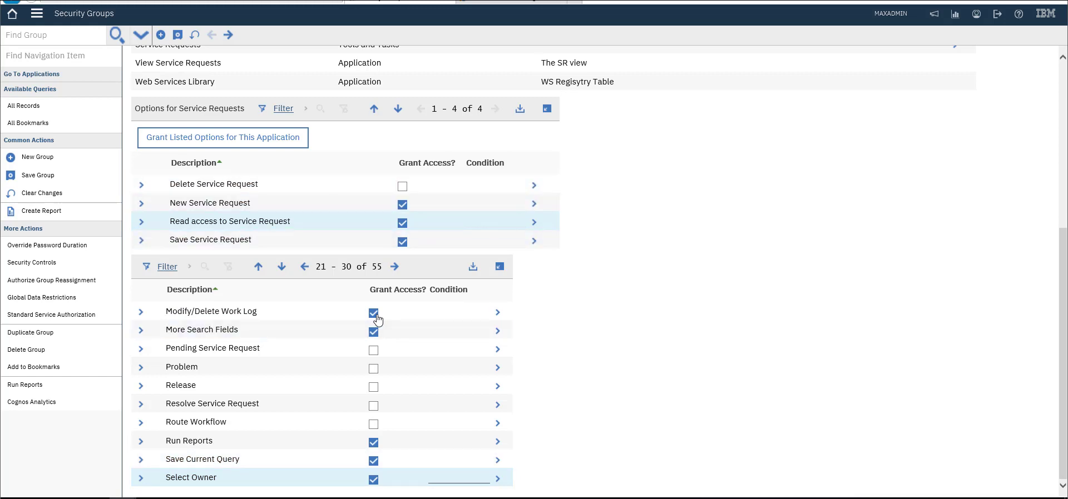
key(alt+s)
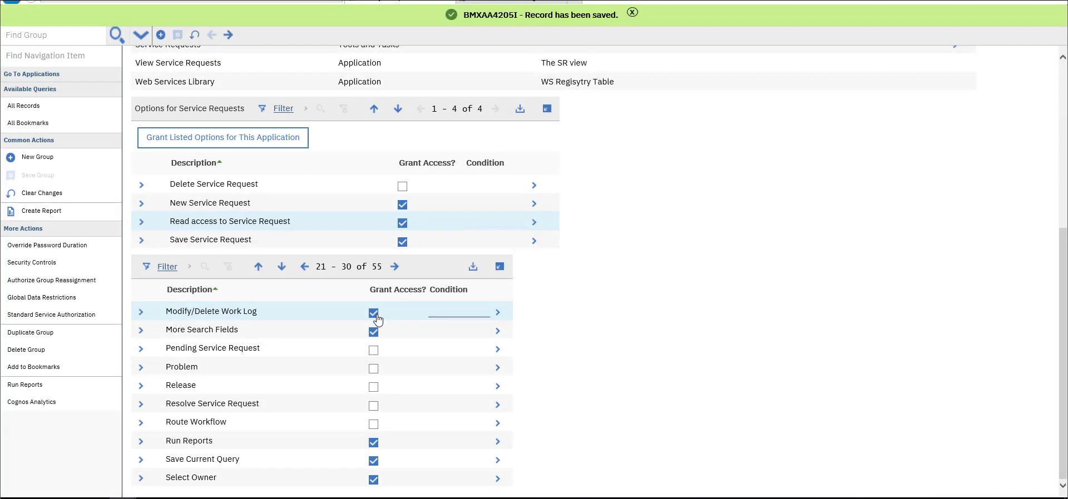
scroll(378, 319, up, 5)
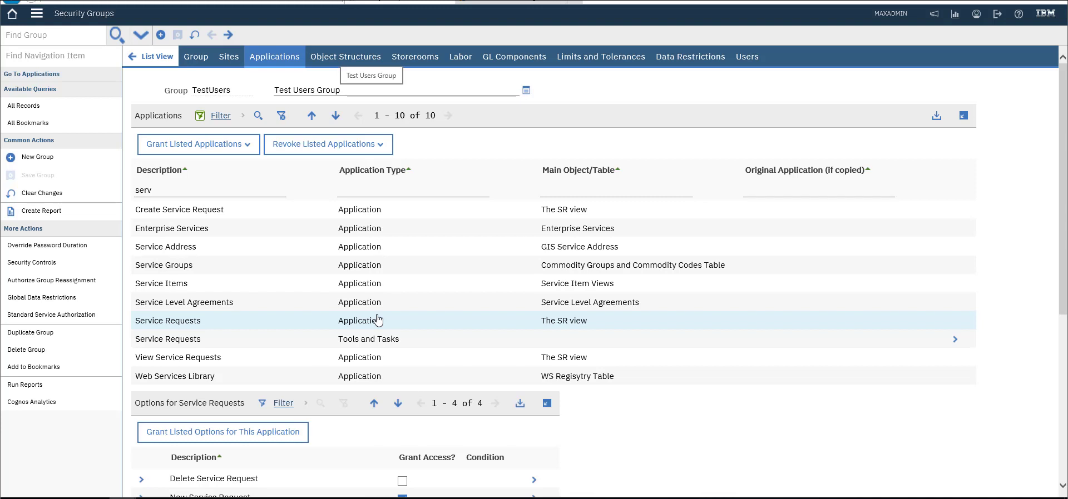
Open the TestUsers group's Object Structures list and browse its rows
click(378, 320)
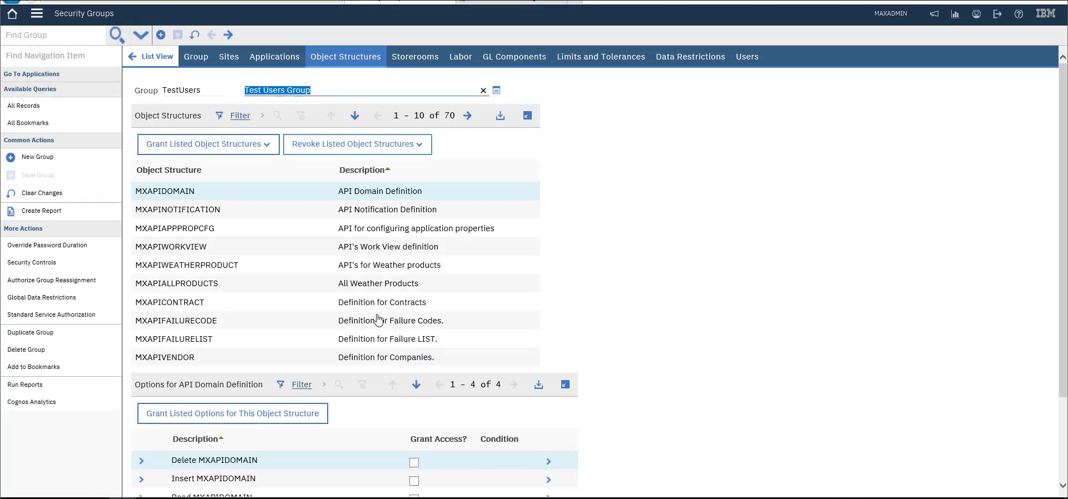
key(Down)
key(Down)
key(Down)
key(Down)
key(Down)
key(Down)
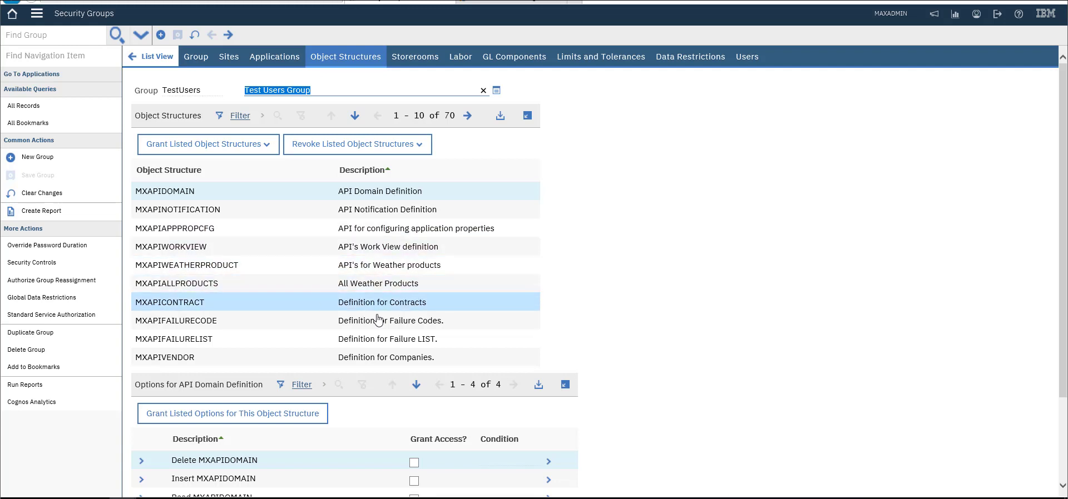
key(Up)
key(Up)
key(Up)
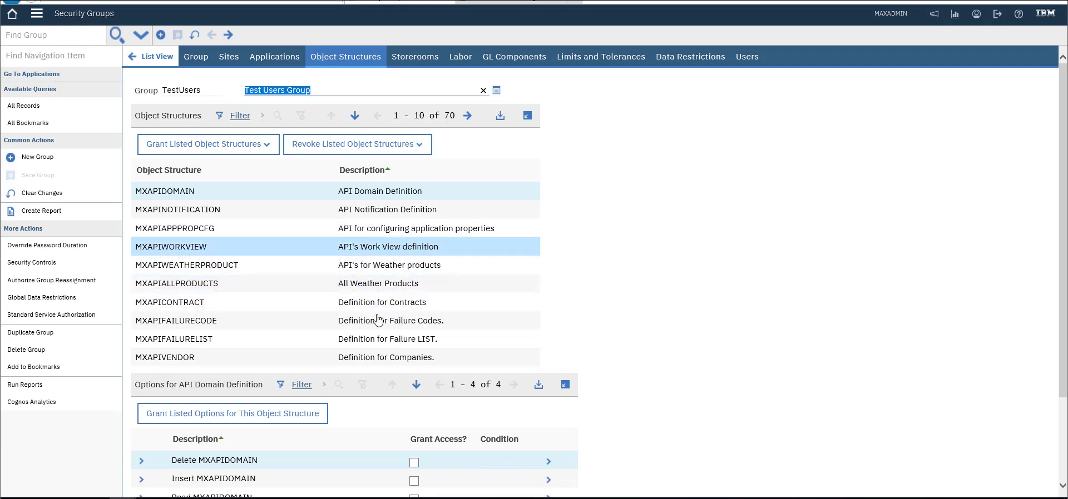
key(Up)
key(Up)
key(Up)
key(Down)
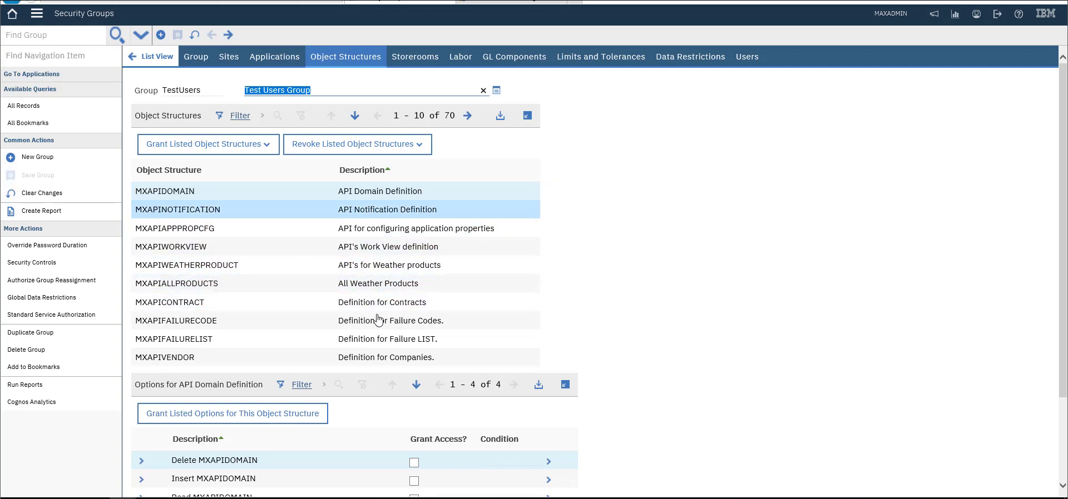
key(Down)
key(Down)
key(Down)
key(Down)
key(Down)
key(Down)
key(Down)
key(Down)
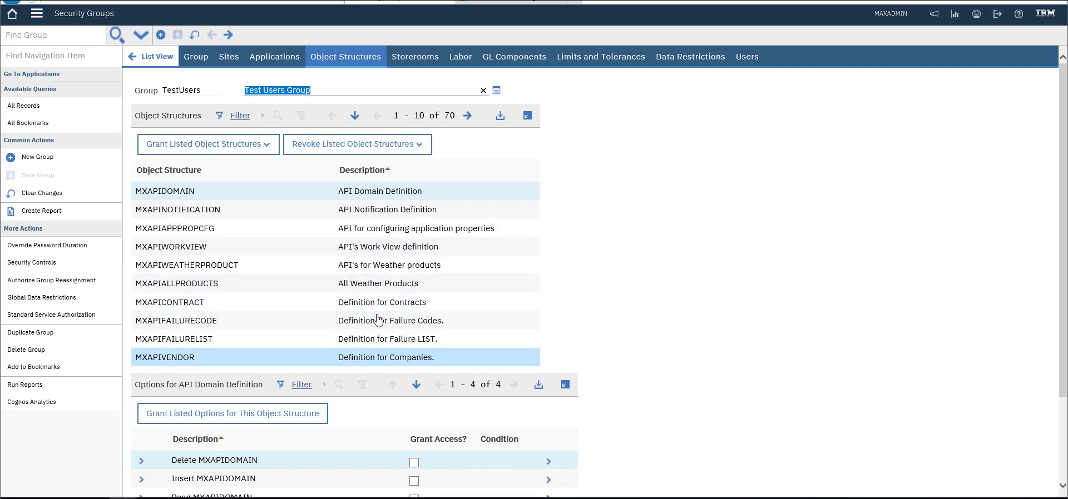
key(Down)
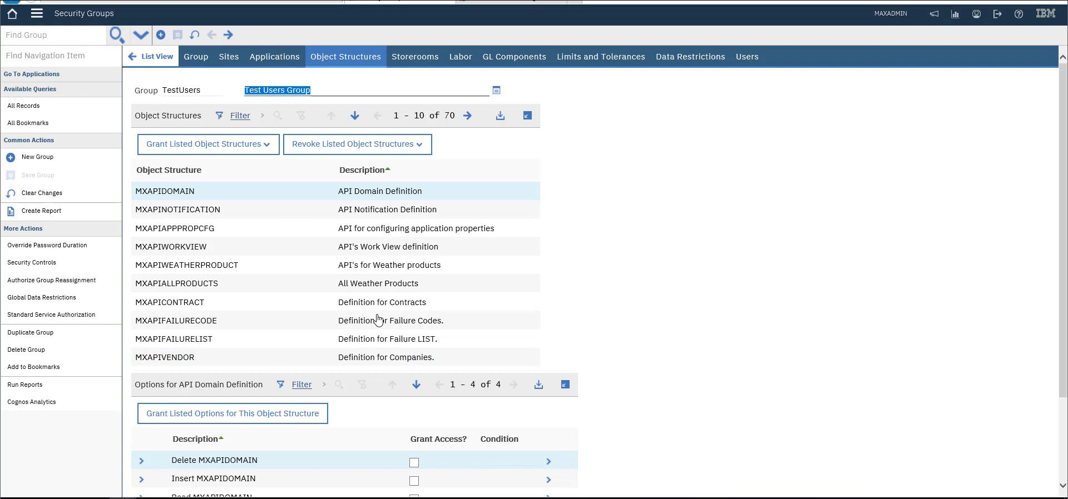
Page to the next ten object structures, return to MXAPIJOBPLAN, and show the filter row
key(Down)
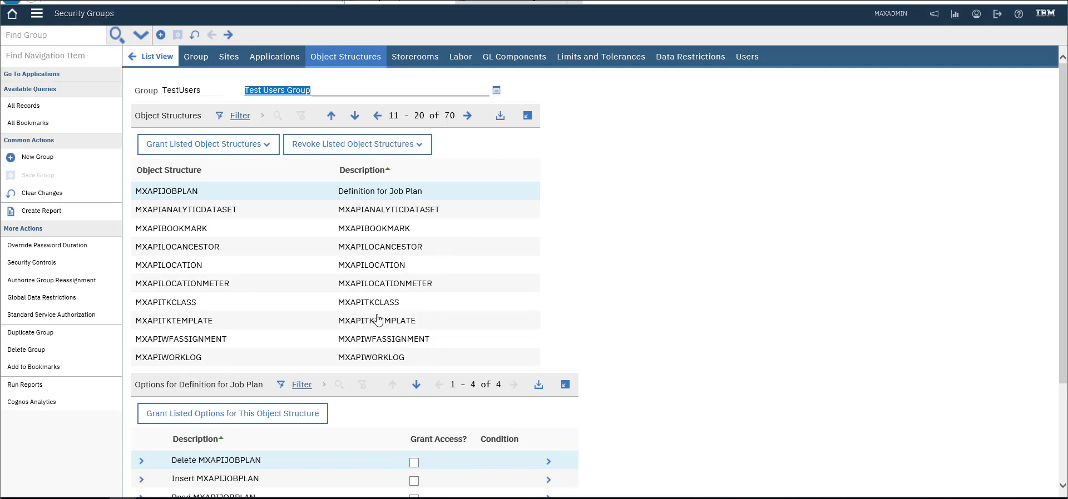
key(Down)
key(Down)
key(Down)
key(Down)
key(Down)
key(Down)
key(Down)
key(Down)
key(Up)
key(Up)
key(Up)
key(Up)
key(Up)
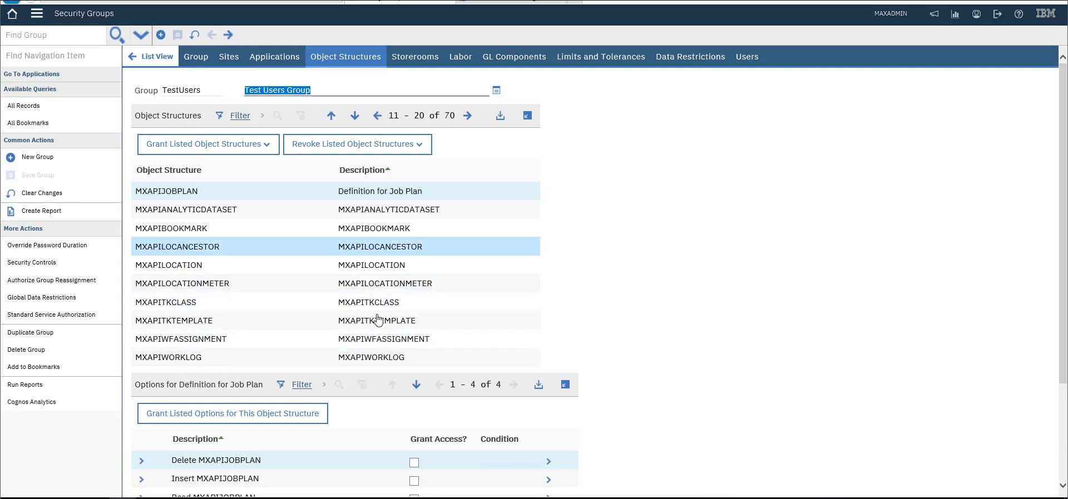
key(Up)
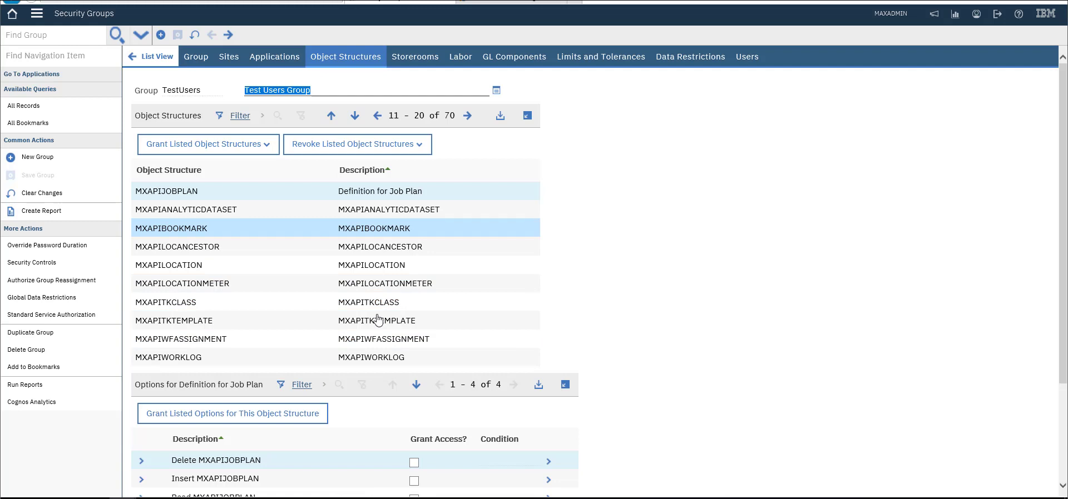
key(Up)
key(Up)
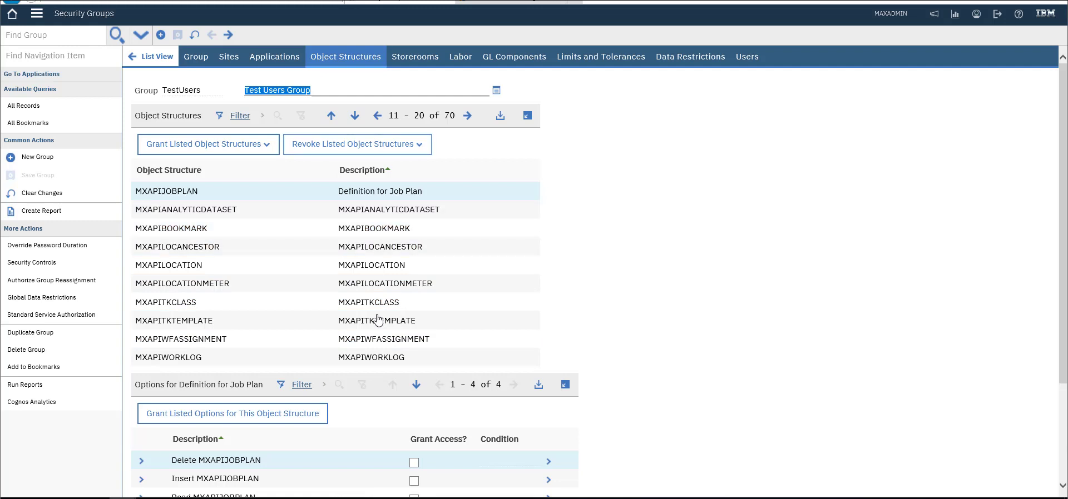
key(Tab)
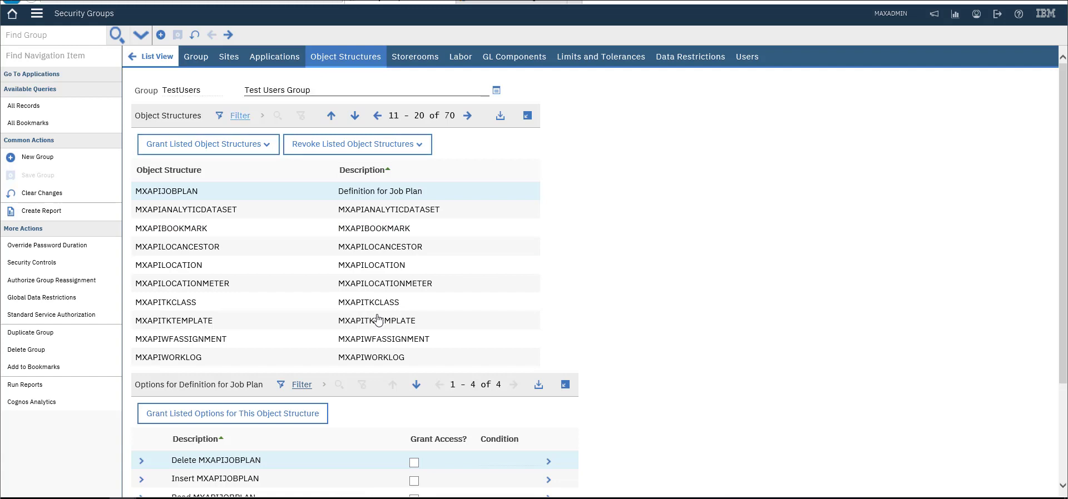
key(Return)
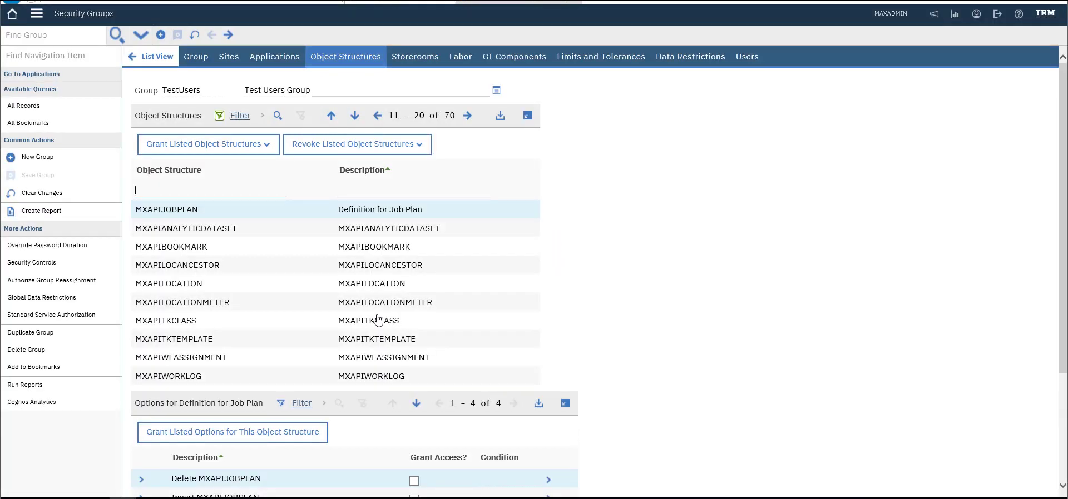
Filter object structures by 'asset', grant Read MXAPIASSET access, and save the group
text(asset)
key(Return)
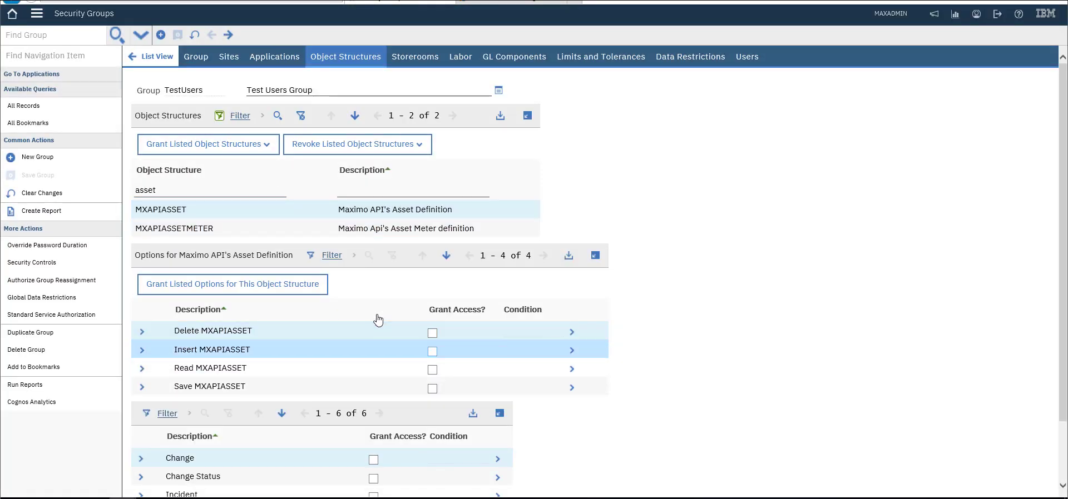
key(space)
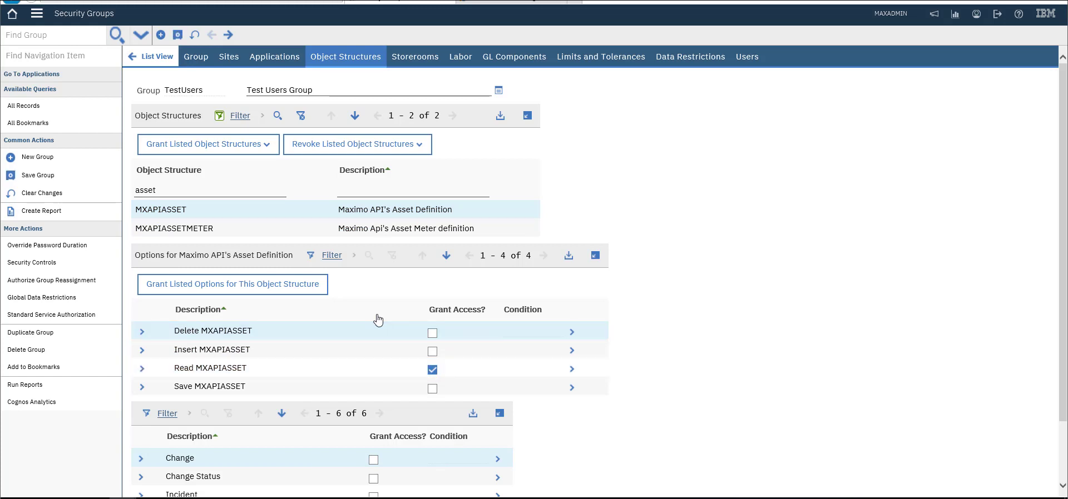
key(alt+s)
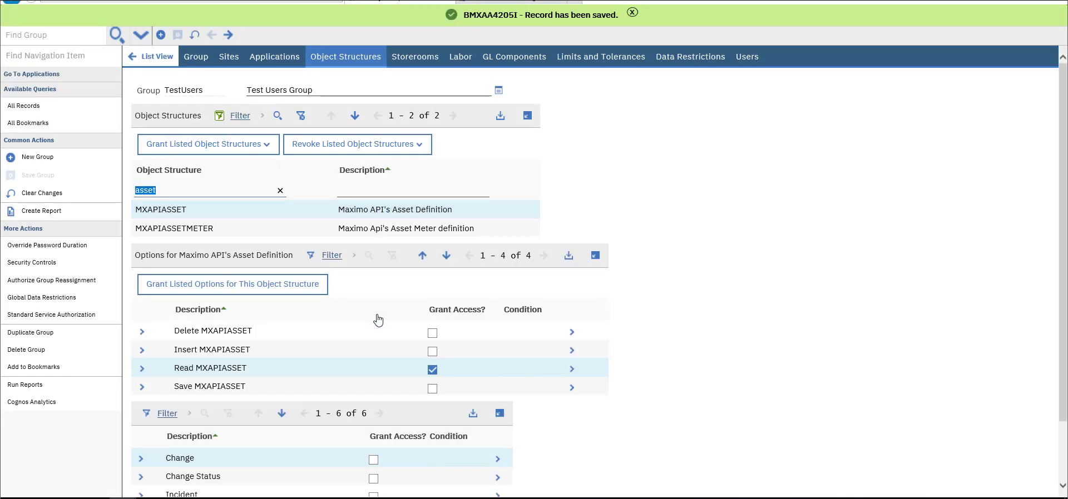
Filter object structures by 'loca', grant Read MXAPILOCATION access, and save the group
text(loca)
key(Return)
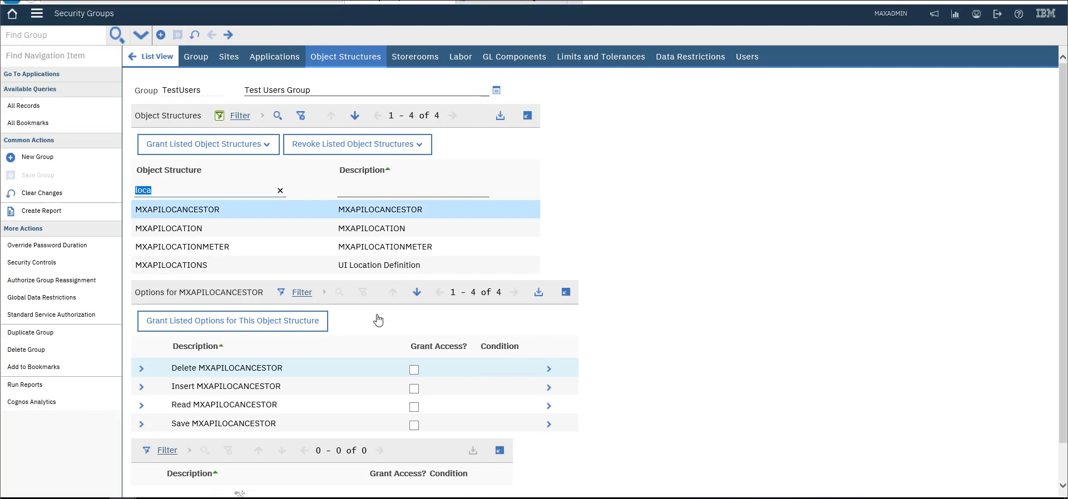
key(Down)
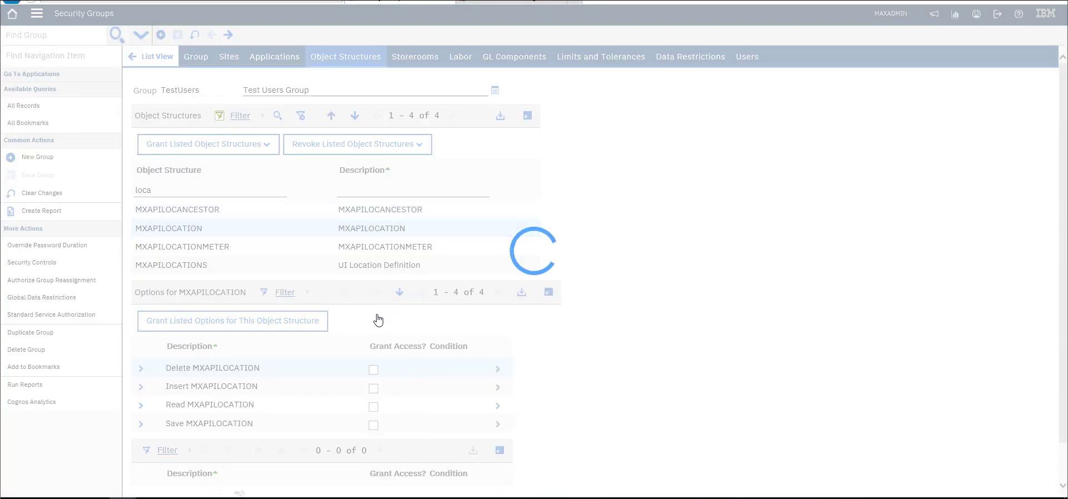
key(Down)
key(Down)
key(space)
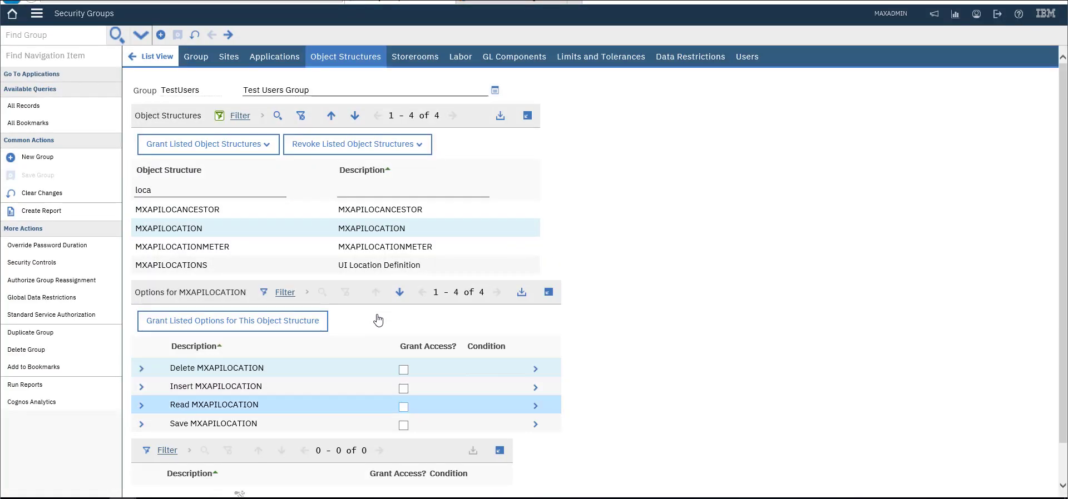
key(alt+s)
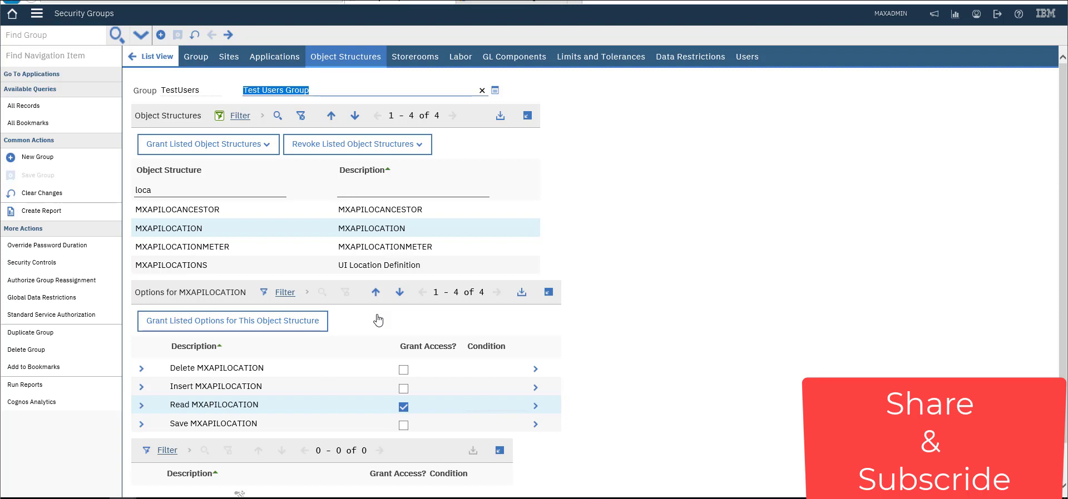
key(shift+Tab)
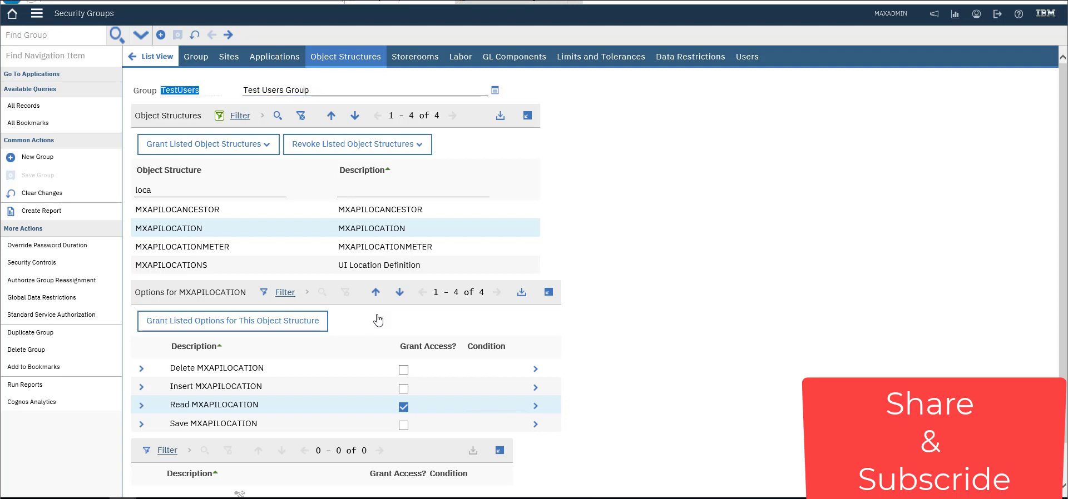